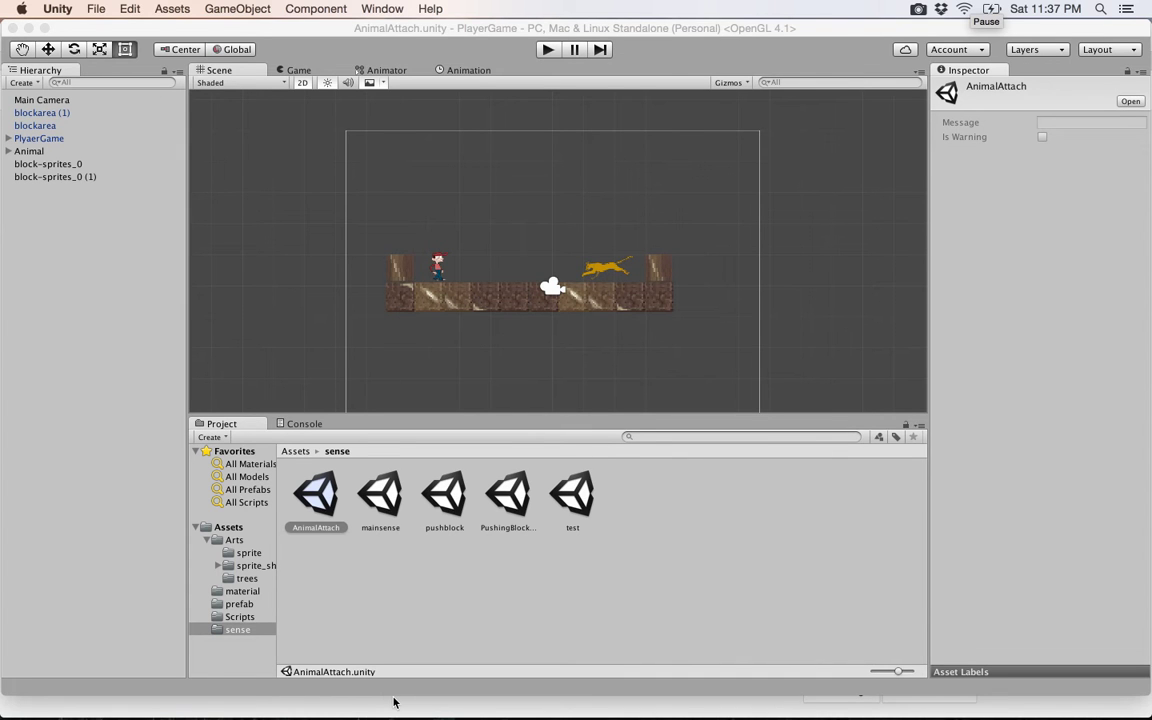
# Step: Create a new empty scene and save it as PlayerBirdth in the sense folder
pyautogui.click(90, 8)
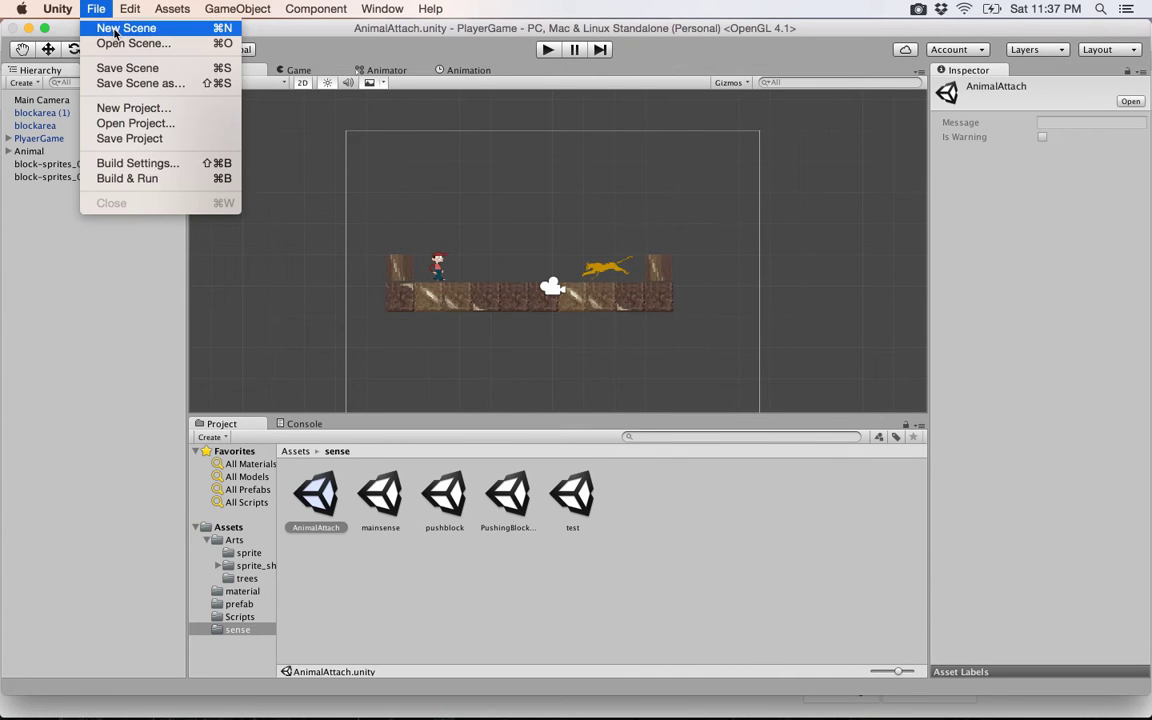
pyautogui.click(115, 31)
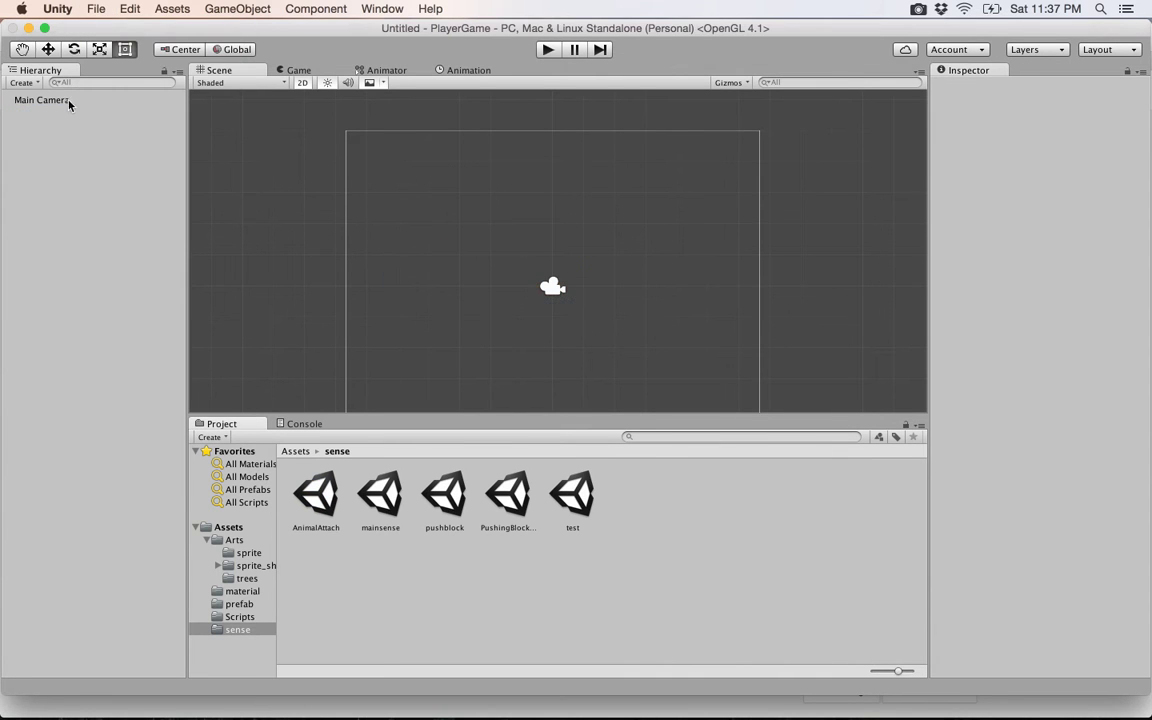
pyautogui.click(90, 14)
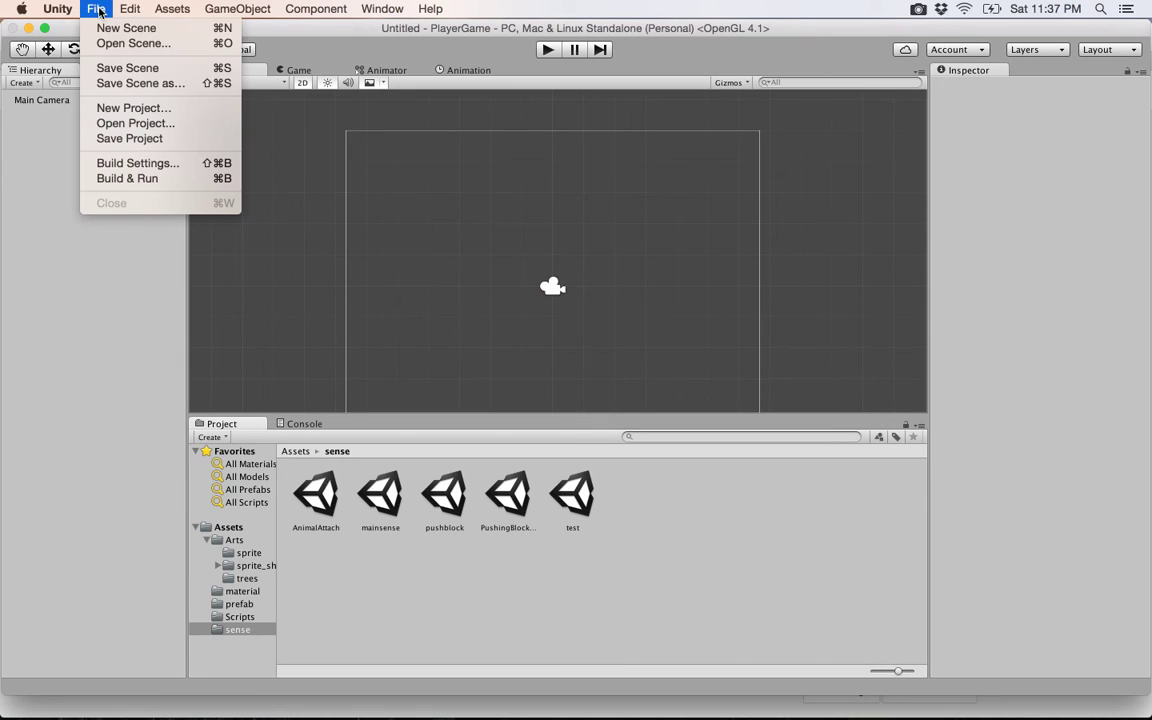
pyautogui.click(135, 68)
pyautogui.click(738, 262)
pyautogui.click(547, 114)
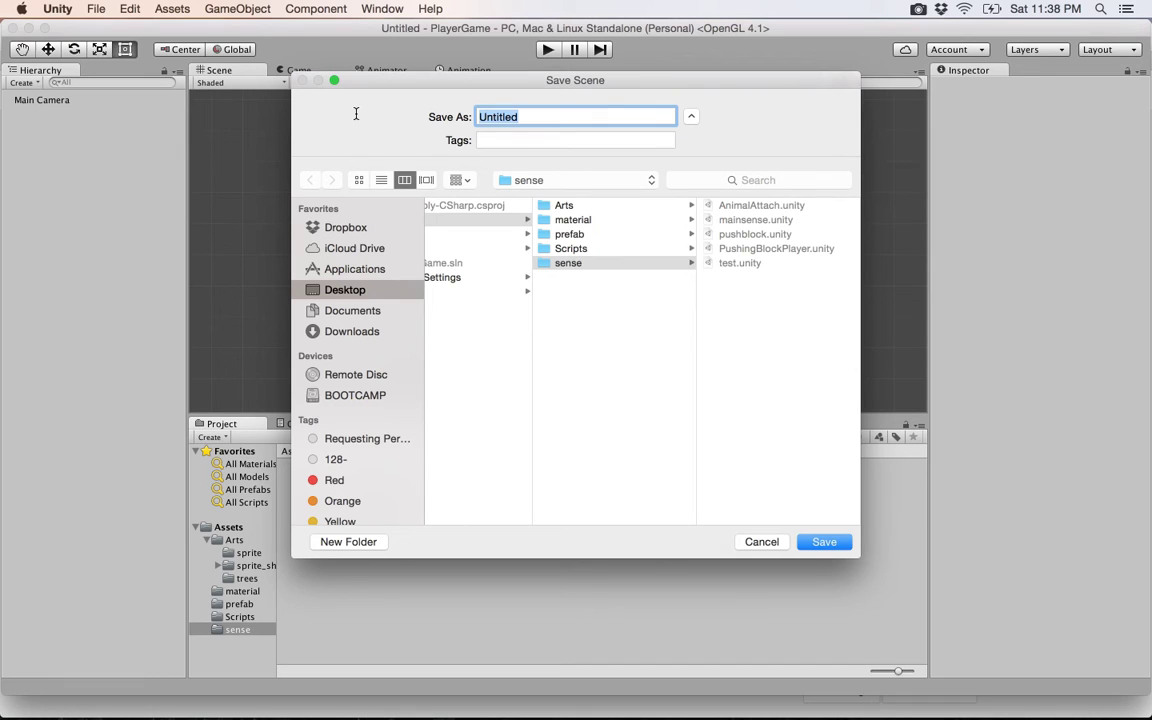
pyautogui.write('Pla')
pyautogui.write('th')
pyautogui.press('Return')
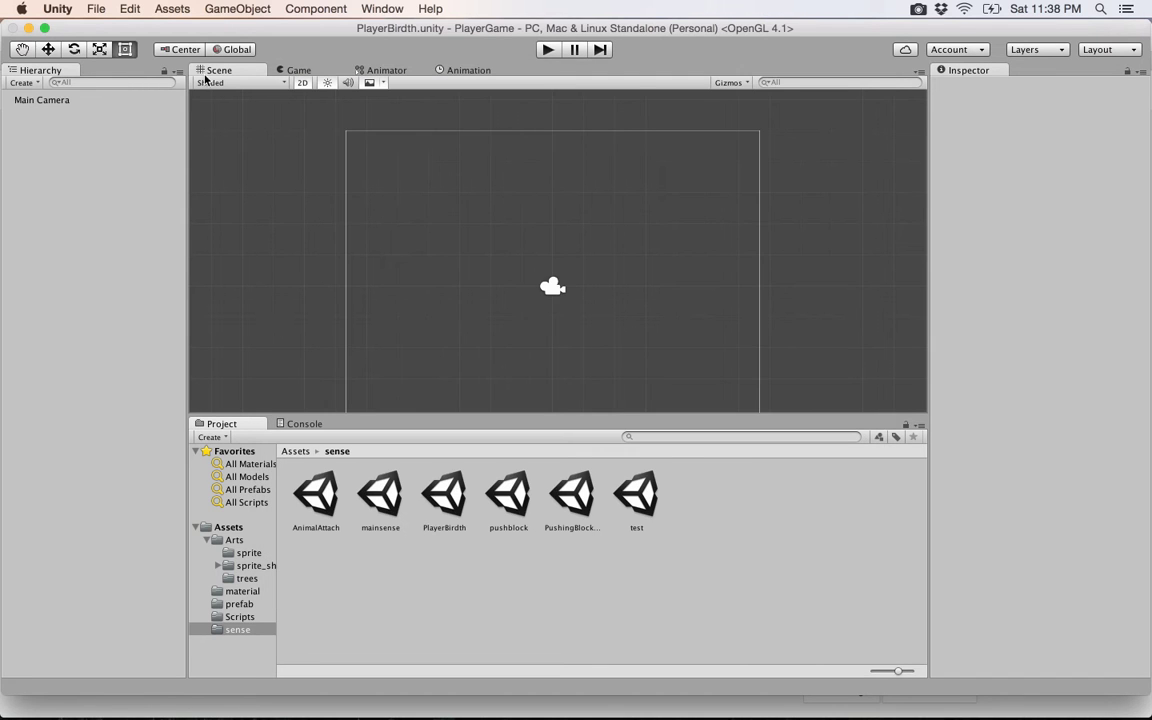
# Step: Drag two blockarea platform prefabs side by side and the PlyaerGame character onto them
pyautogui.click(440, 490)
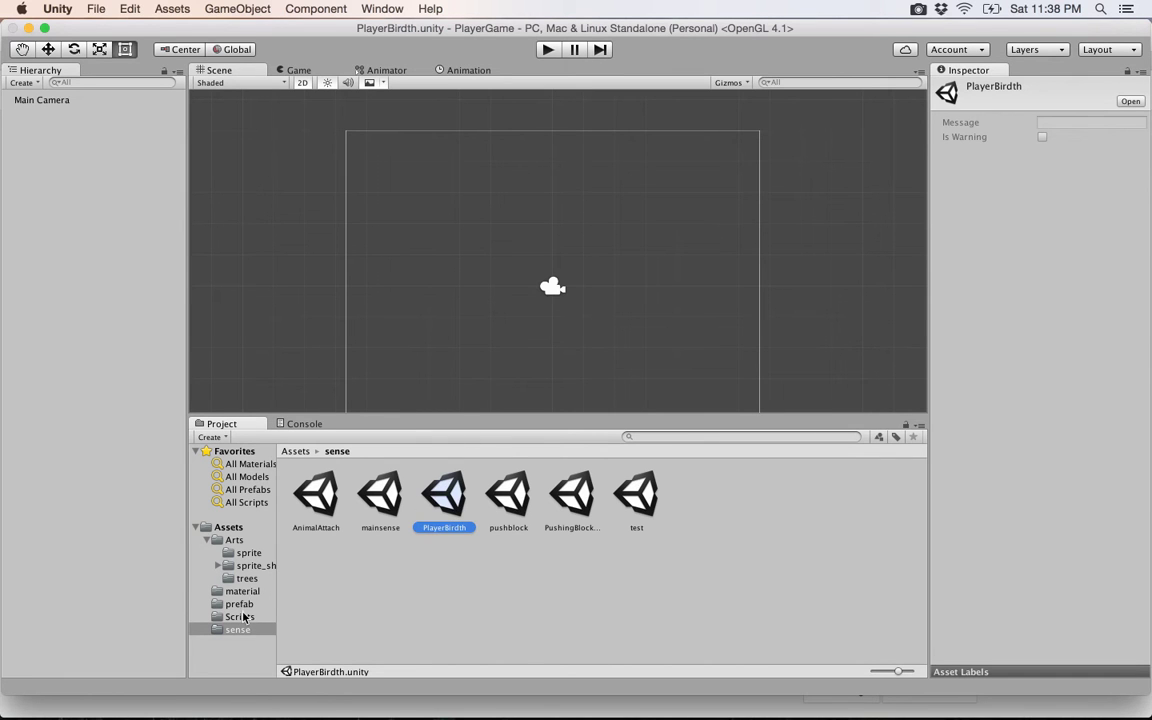
pyautogui.click(241, 604)
pyautogui.moveTo(380, 492)
pyautogui.mouseDown()
pyautogui.moveTo(425, 318)
pyautogui.moveTo(419, 301)
pyautogui.mouseUp()
pyautogui.moveTo(380, 492); pyautogui.dragTo(566, 300)
pyautogui.moveTo(508, 492)
pyautogui.mouseDown()
pyautogui.moveTo(410, 236)
pyautogui.moveTo(373, 271)
pyautogui.mouseUp()
pyautogui.click(452, 246)
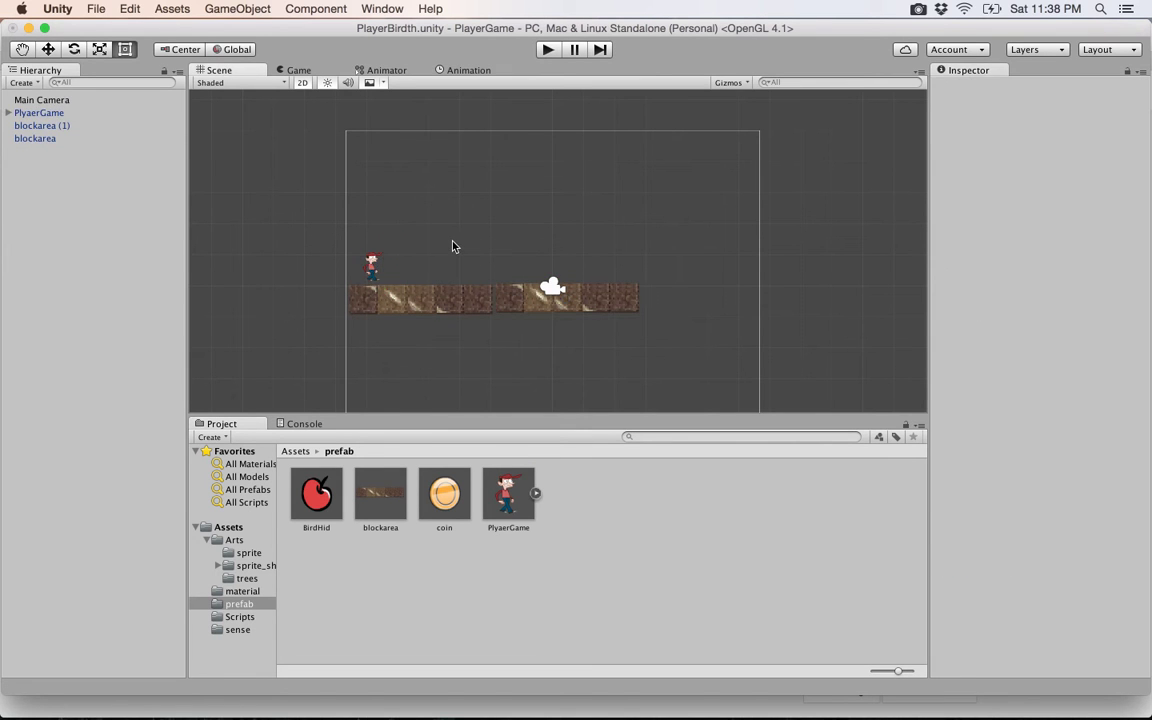
pyautogui.click(245, 553)
# Step: Auto-slice apple_floating in the Sprite Editor, apply, and expand it to list the sprites
pyautogui.click(252, 566)
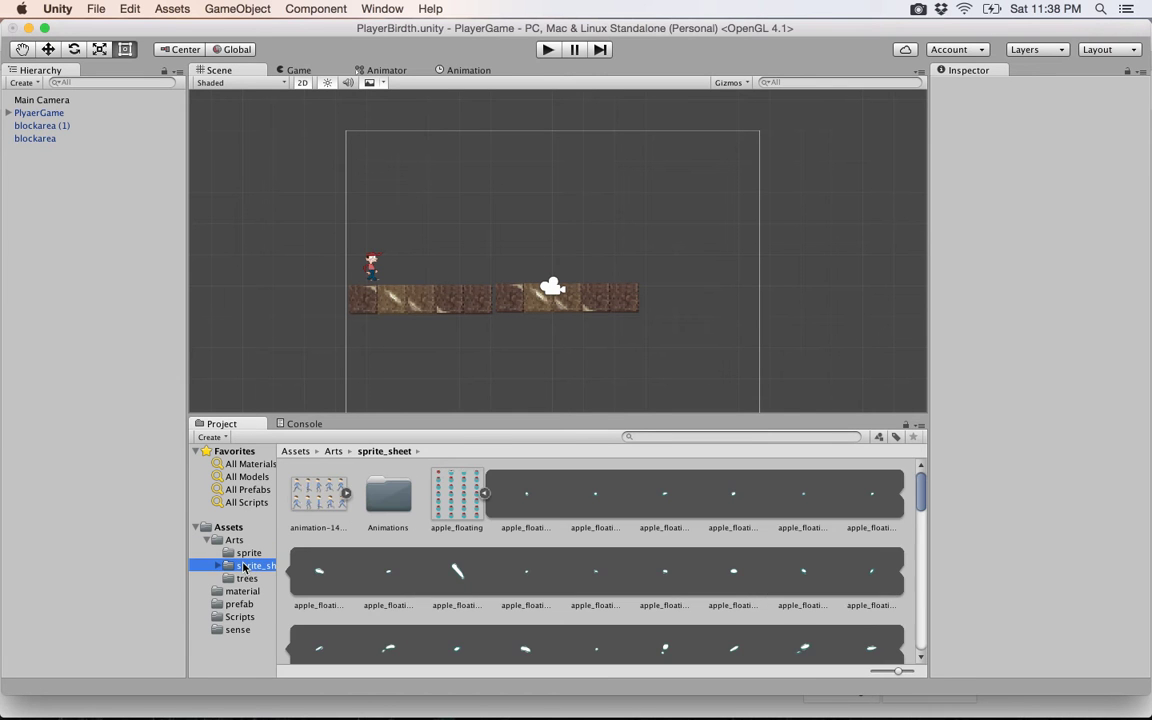
pyautogui.scroll(-3, 490, 601)
pyautogui.scroll(5, 490, 601)
pyautogui.click(461, 495)
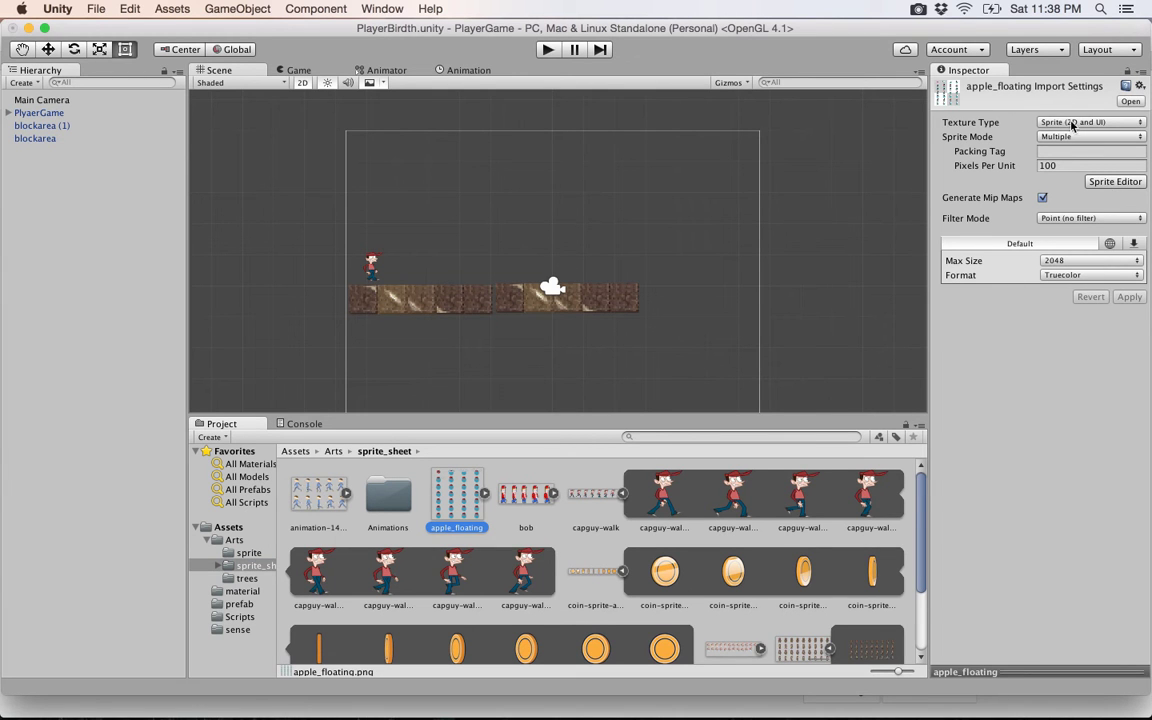
pyautogui.click(1120, 181)
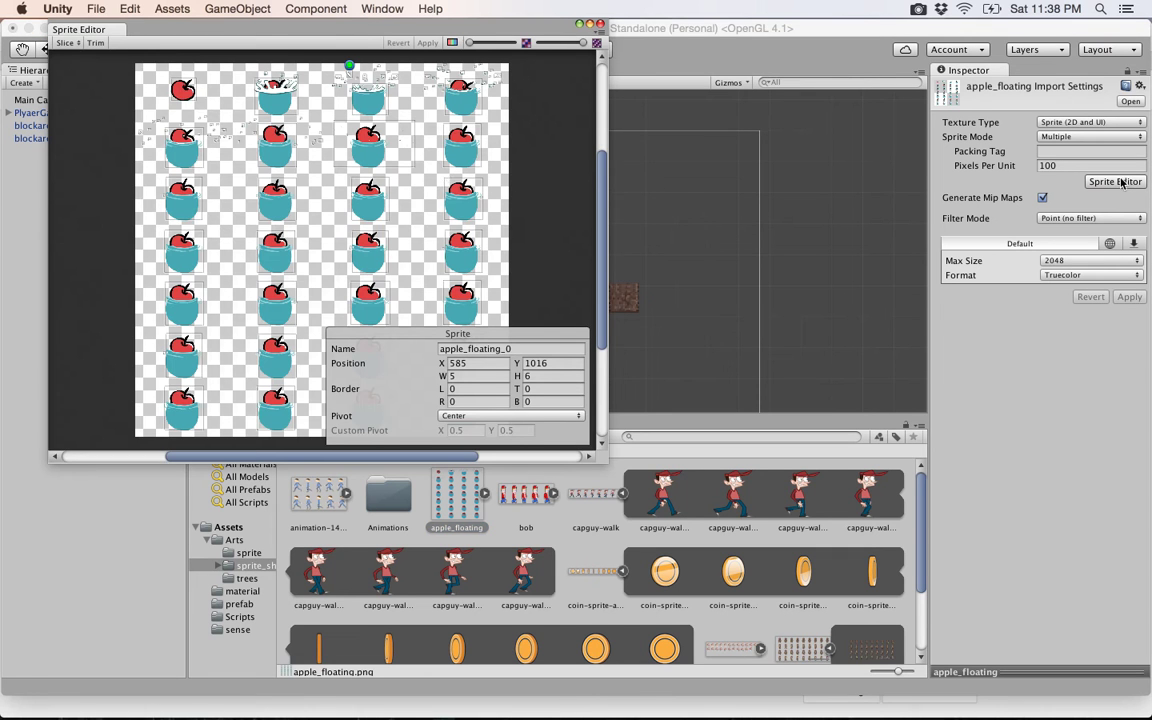
pyautogui.click(66, 43)
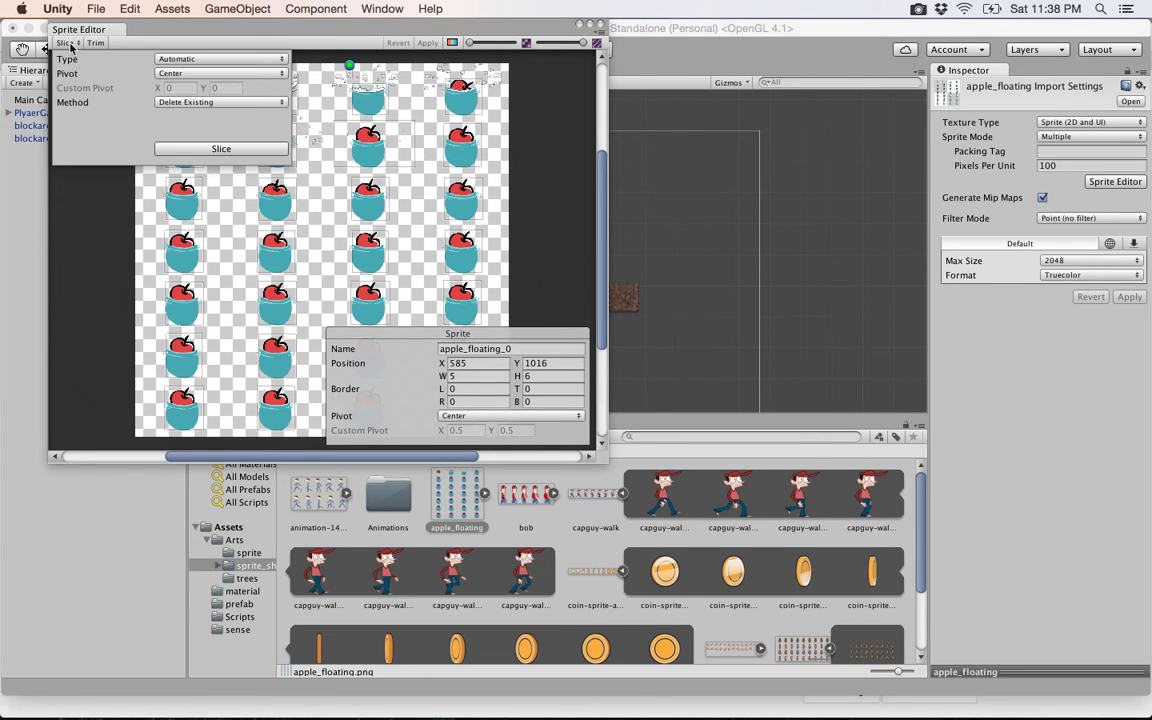
pyautogui.click(221, 148)
pyautogui.click(427, 47)
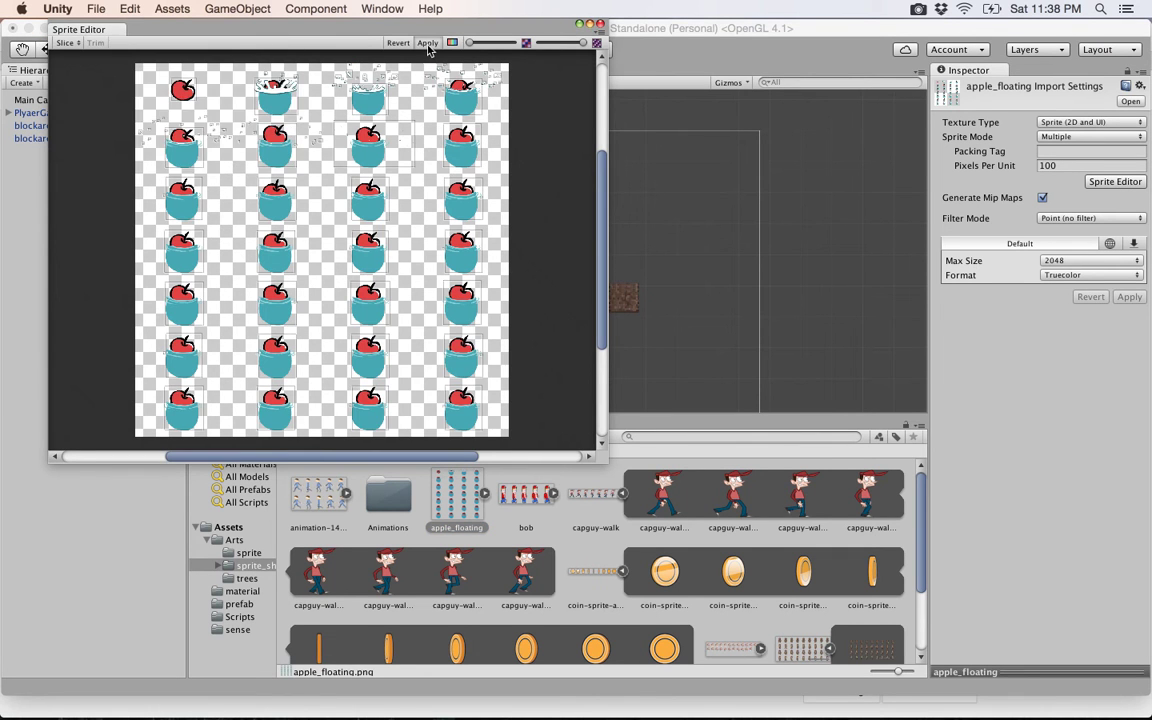
pyautogui.click(600, 22)
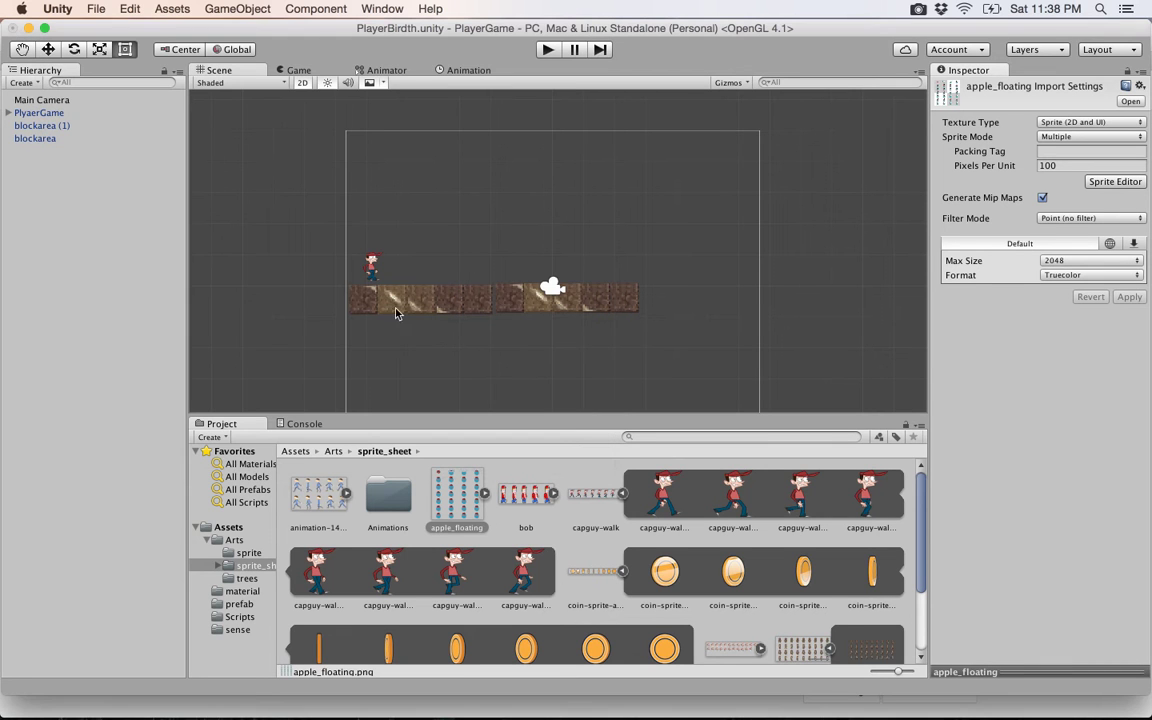
pyautogui.click(484, 493)
pyautogui.scroll(-2, 500, 578)
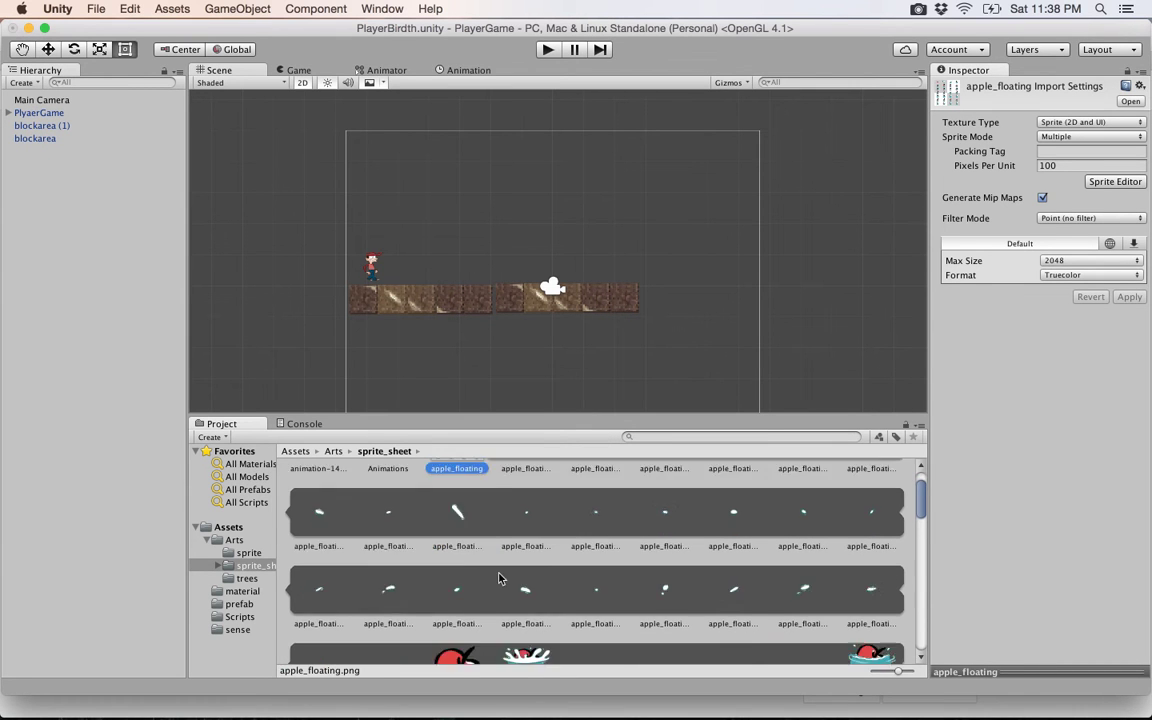
pyautogui.scroll(-2, 499, 578)
# Step: Place apple_floating_26 above the player, shrink it to about 0.7 scale, and add Rigidbody 2D
pyautogui.moveTo(455, 550)
pyautogui.mouseDown()
pyautogui.moveTo(413, 188)
pyautogui.moveTo(391, 196)
pyautogui.mouseUp()
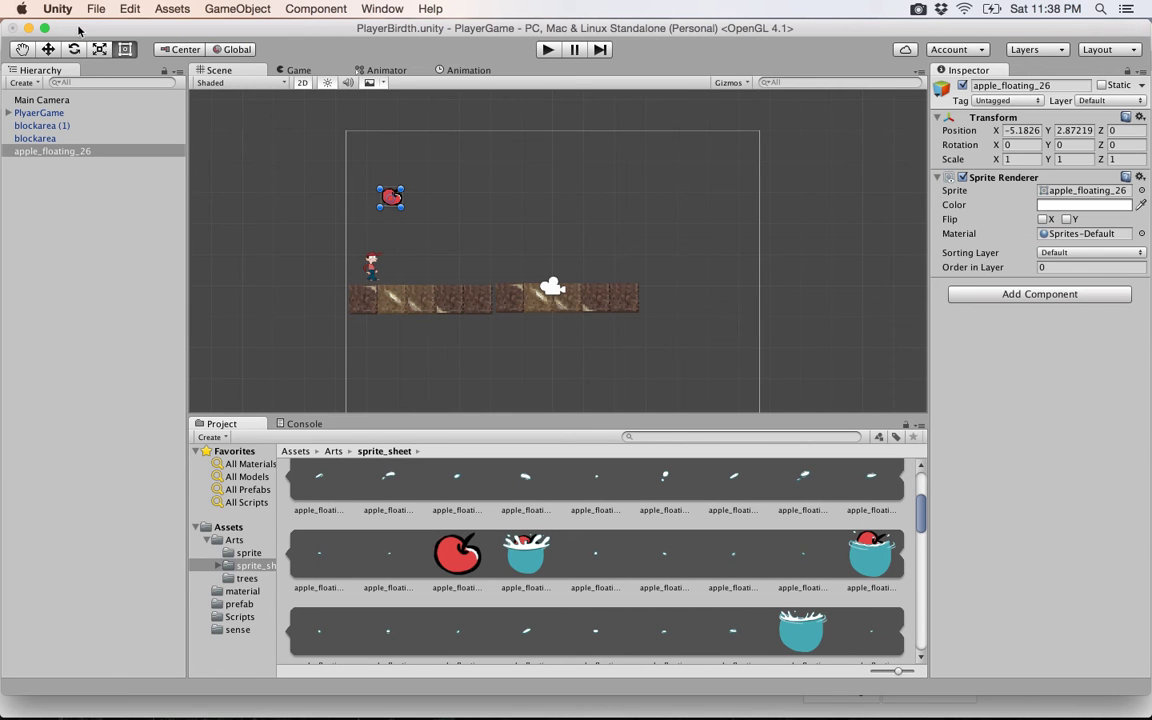
pyautogui.moveTo(402, 208); pyautogui.dragTo(393, 202)
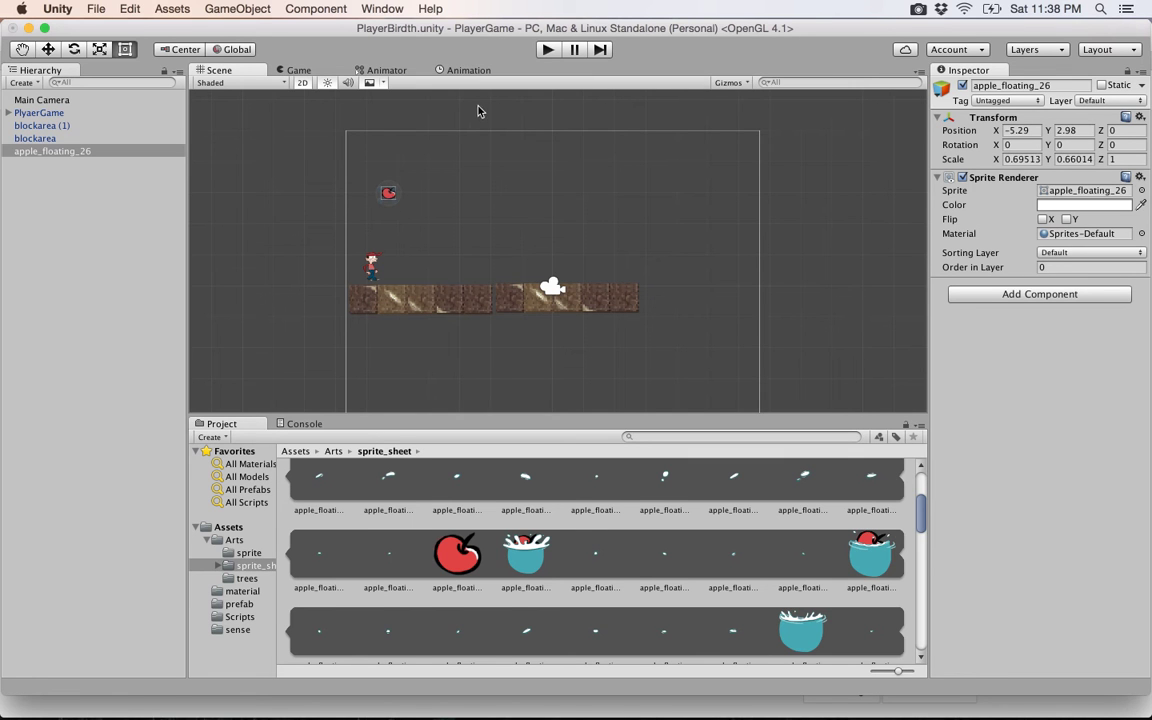
pyautogui.click(1040, 294)
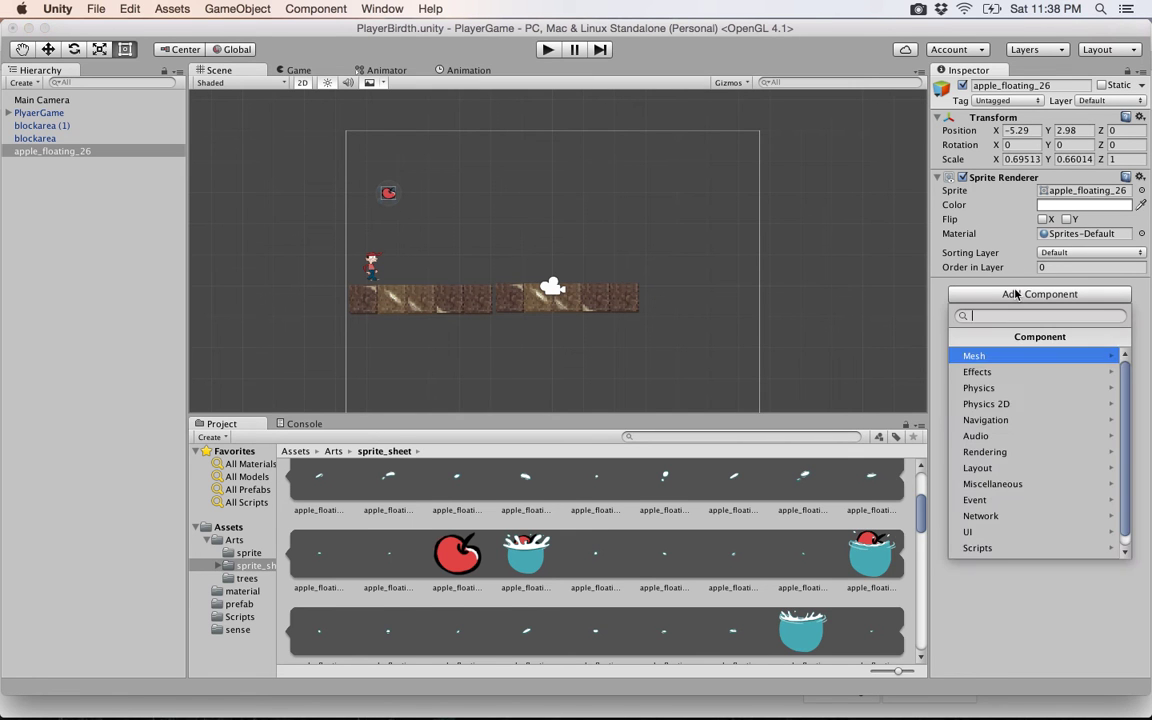
pyautogui.click(1033, 404)
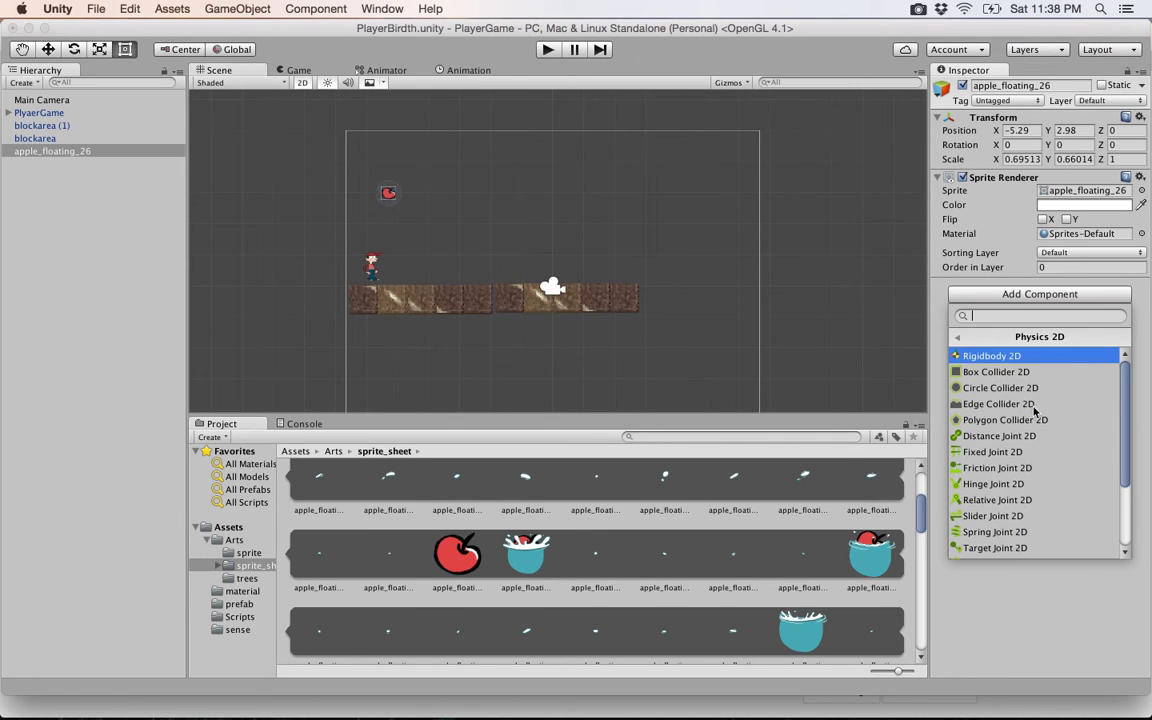
pyautogui.click(1010, 361)
# Step: Add a Box Collider 2D to the apple
pyautogui.click(1030, 482)
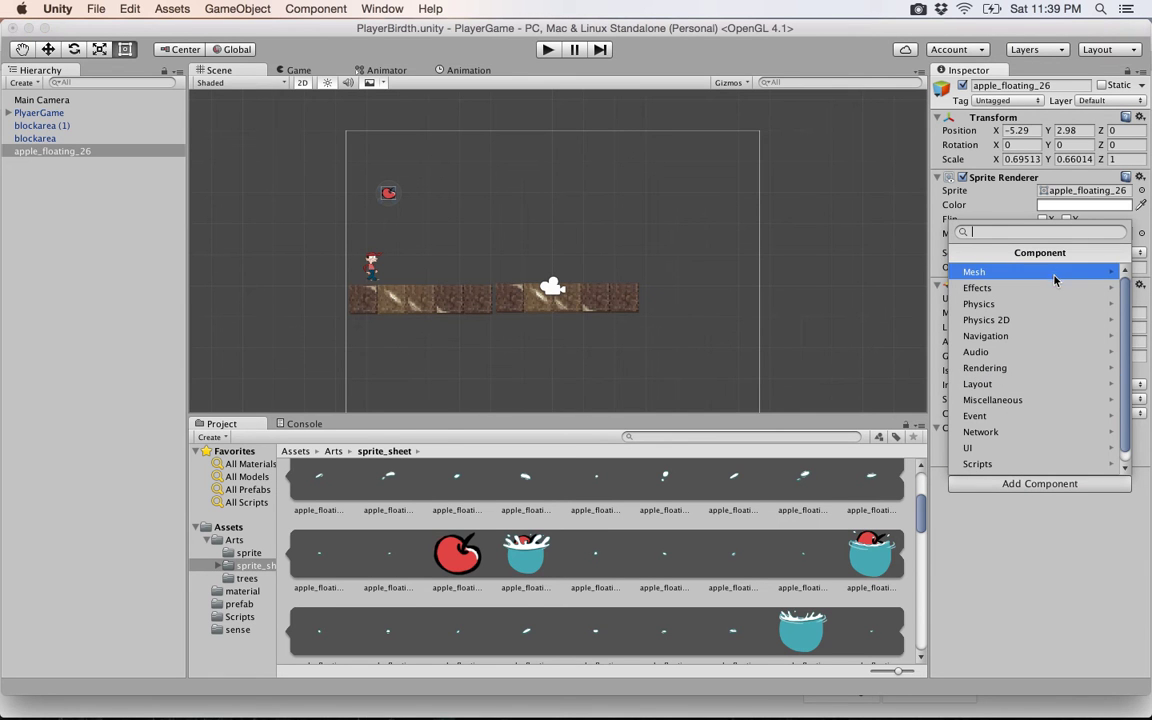
pyautogui.click(985, 320)
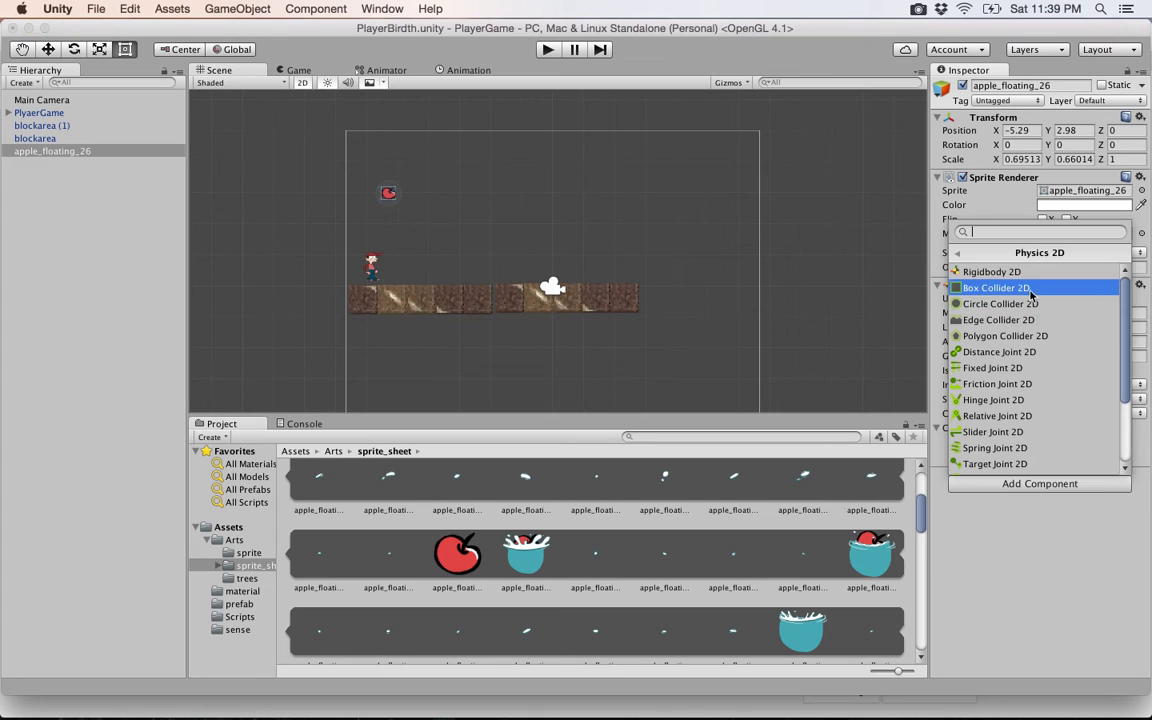
pyautogui.click(1032, 288)
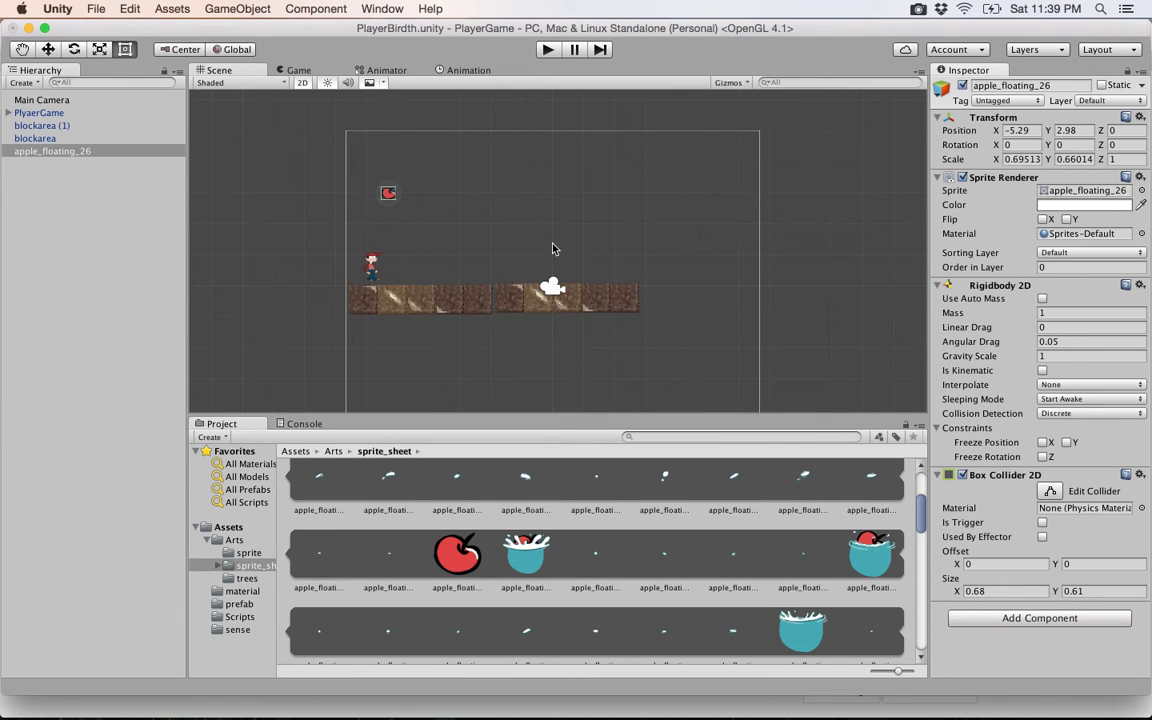
pyautogui.click(544, 57)
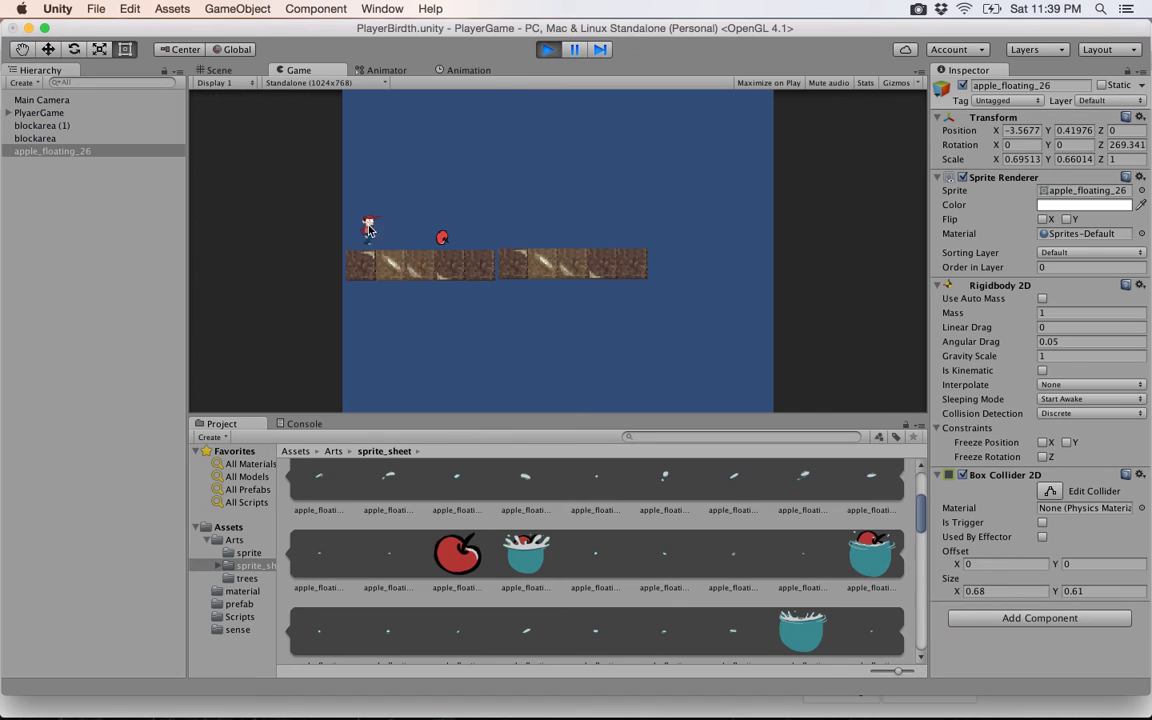
pyautogui.click(548, 50)
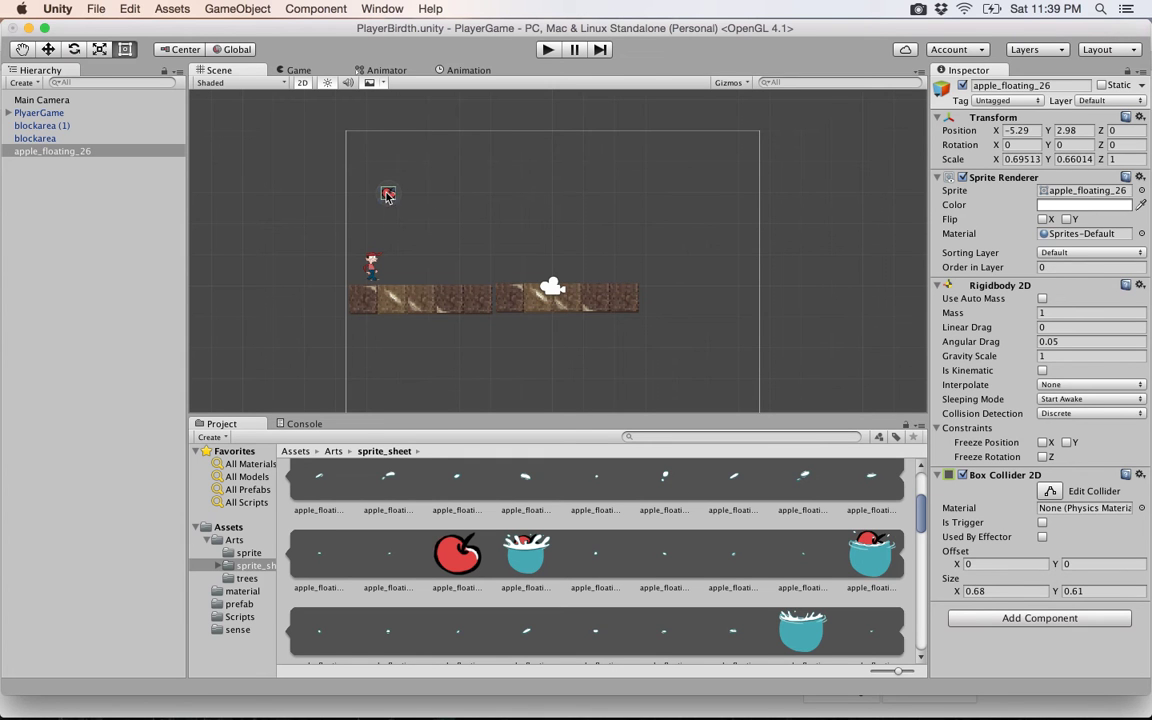
pyautogui.click(1000, 101)
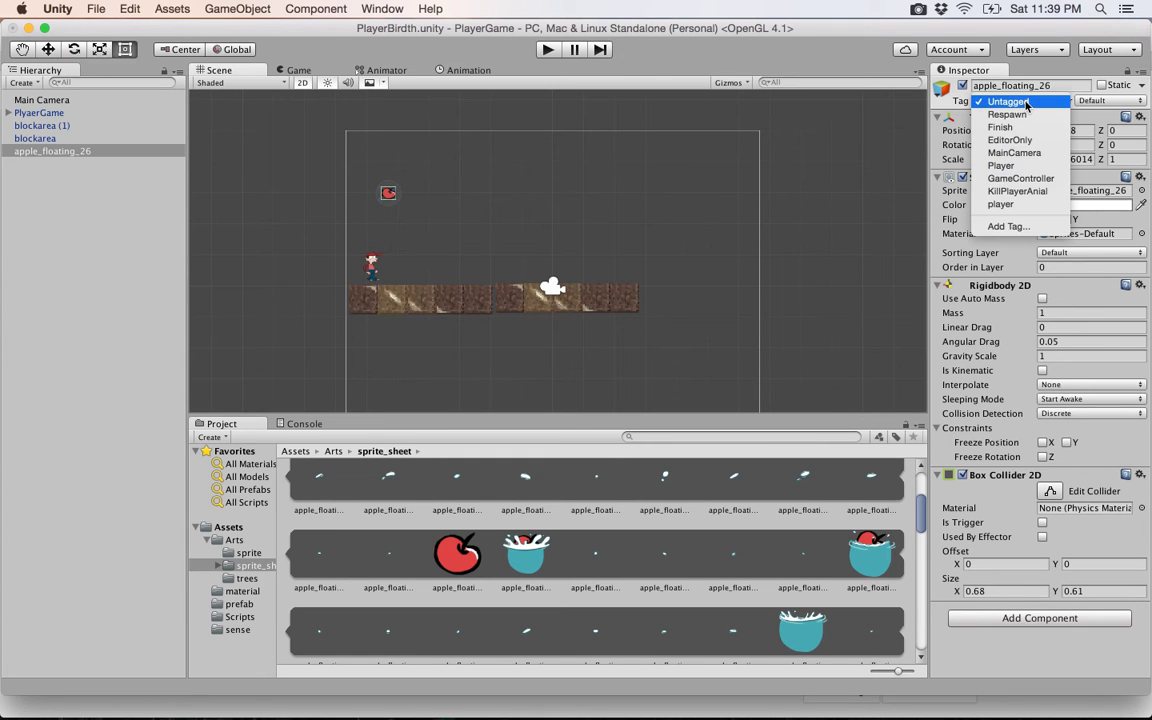
pyautogui.click(1020, 191)
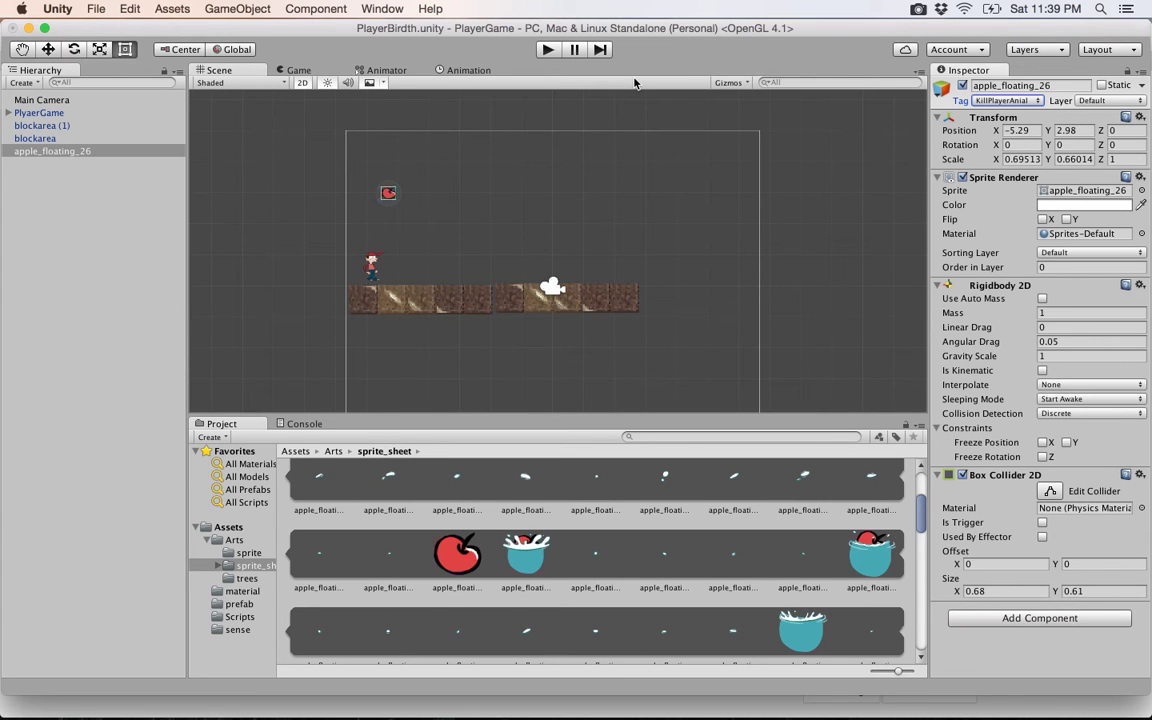
pyautogui.click(546, 51)
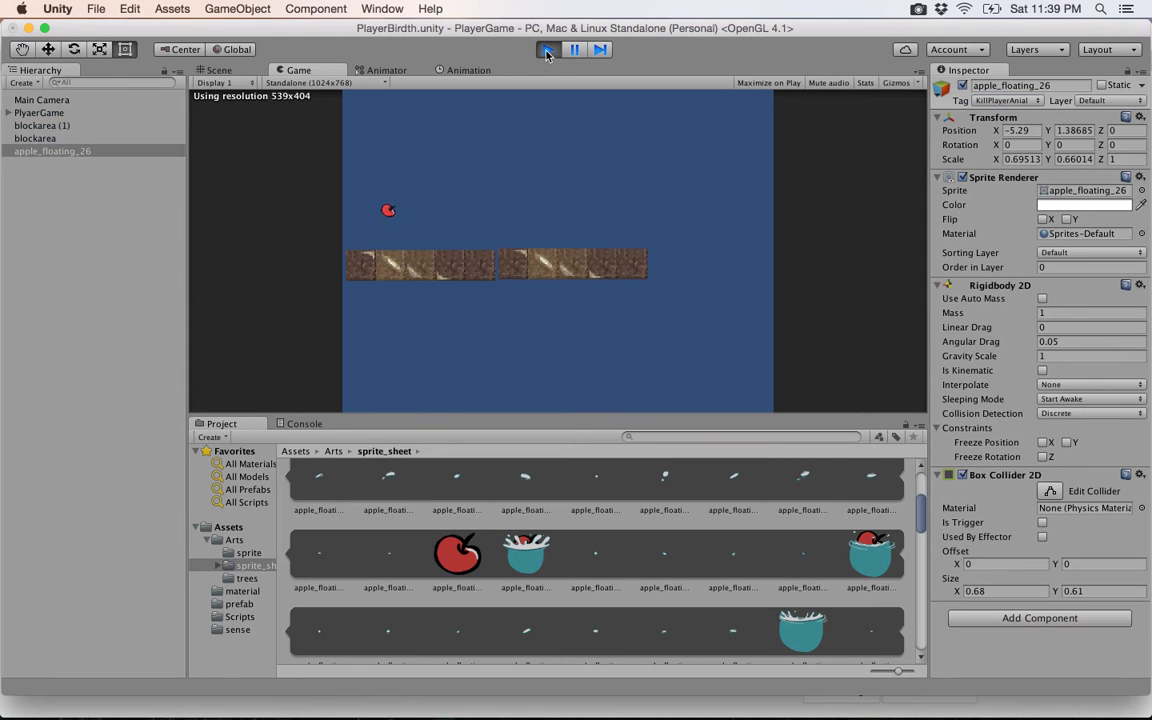
pyautogui.click(547, 51)
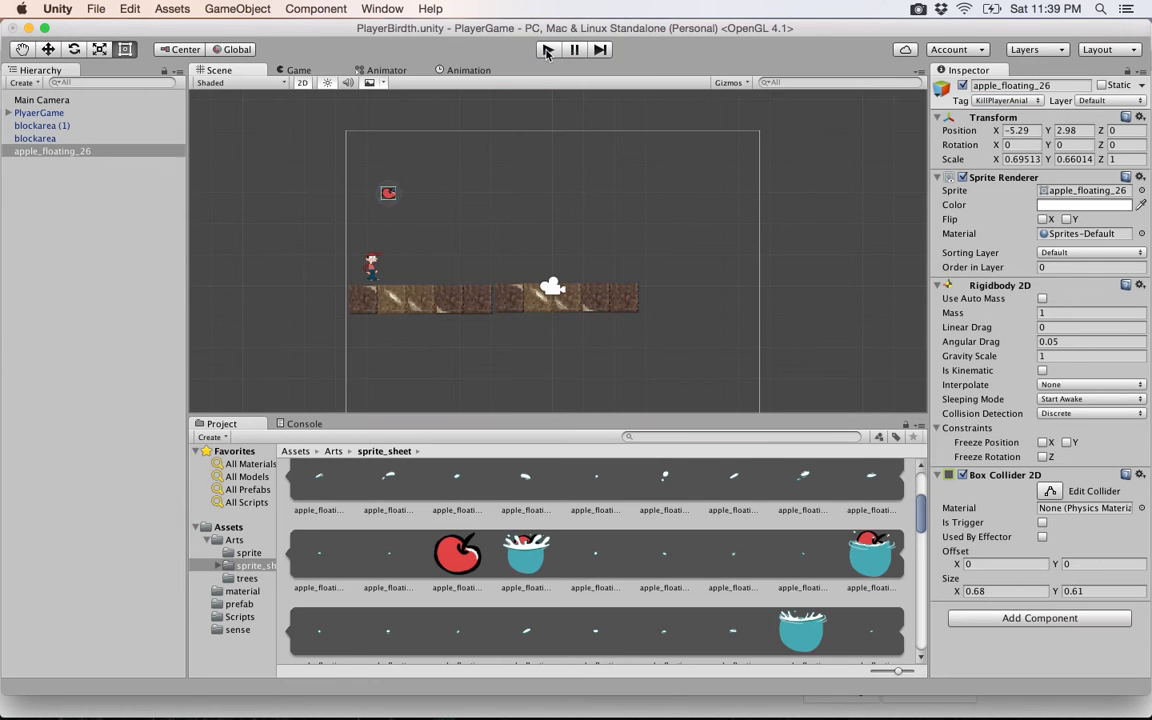
pyautogui.click(548, 54)
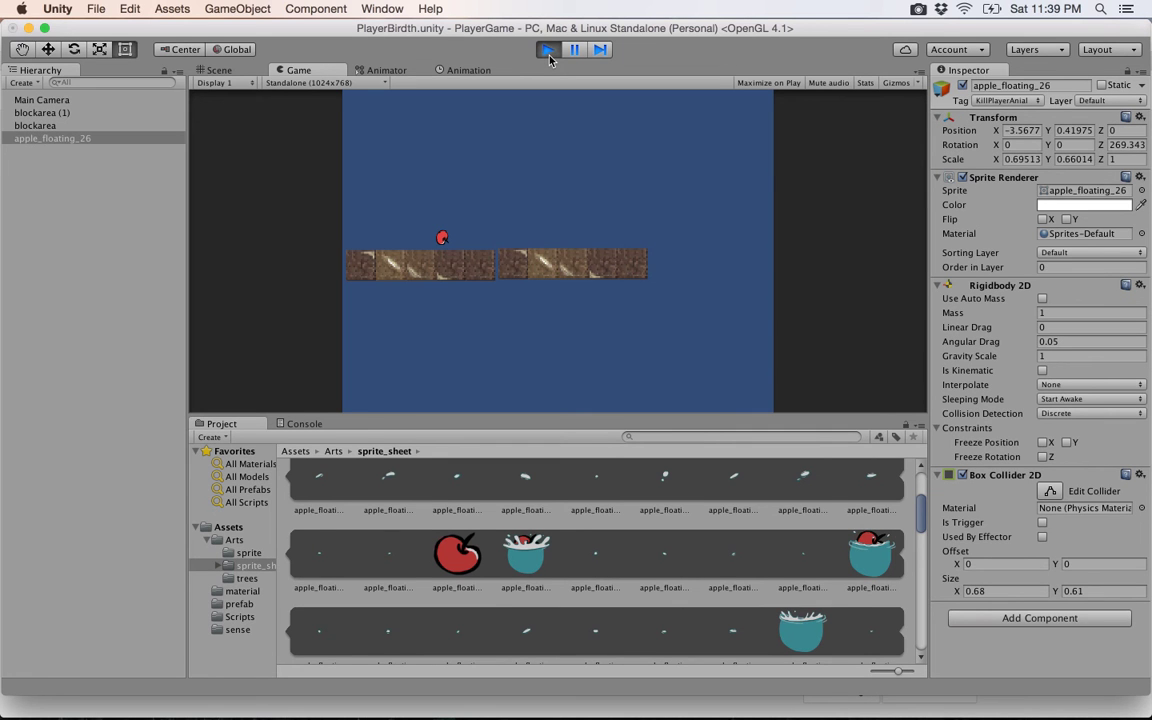
pyautogui.click(548, 55)
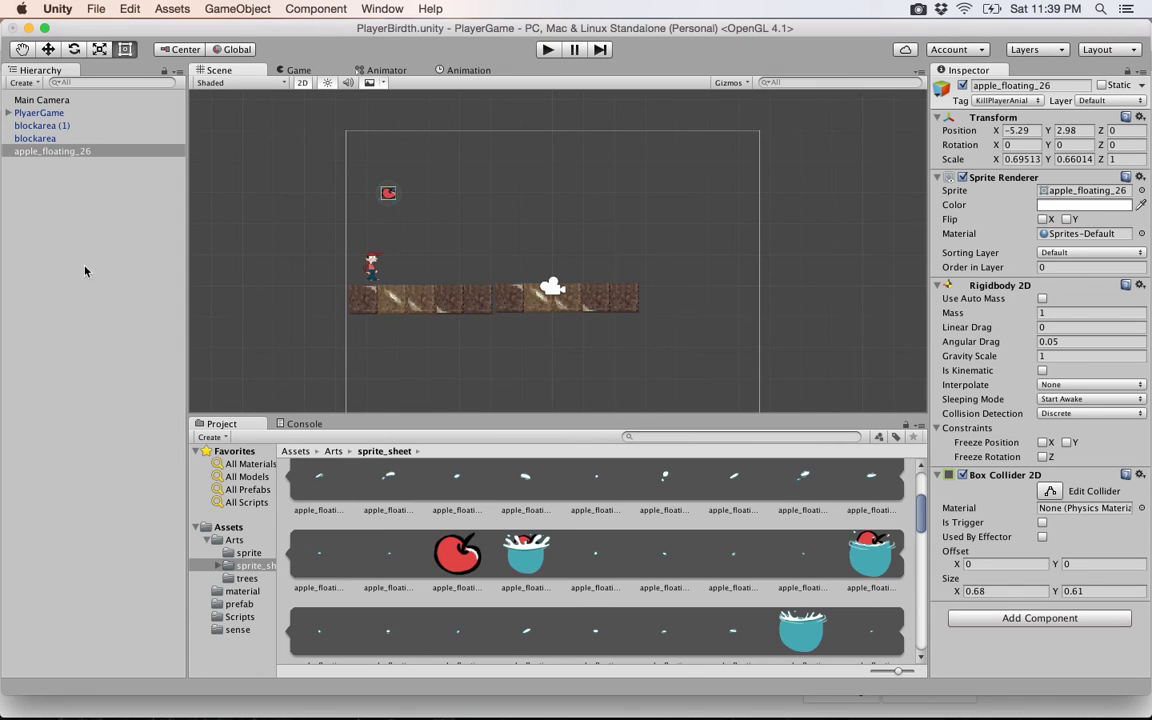
# Step: Create a C# script named AppleHid in Assets/Scripts and open it in MonoDevelop
pyautogui.click(240, 617)
pyautogui.rightClick(375, 563)
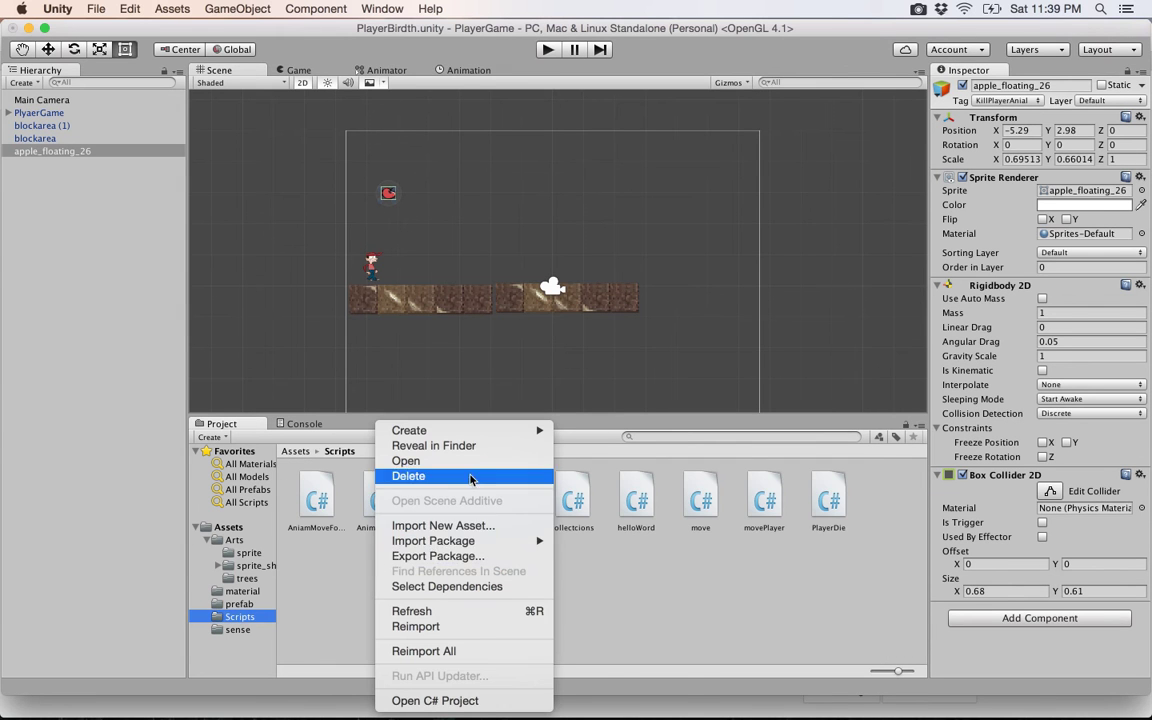
pyautogui.moveTo(470, 540)
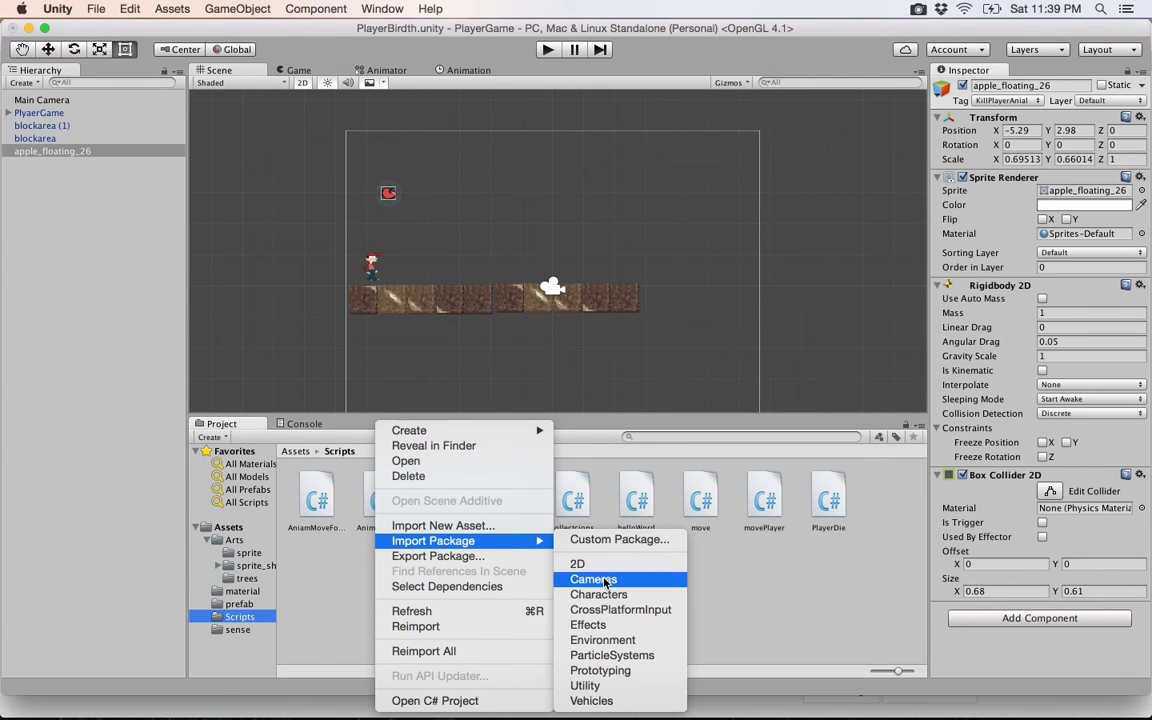
pyautogui.moveTo(540, 435)
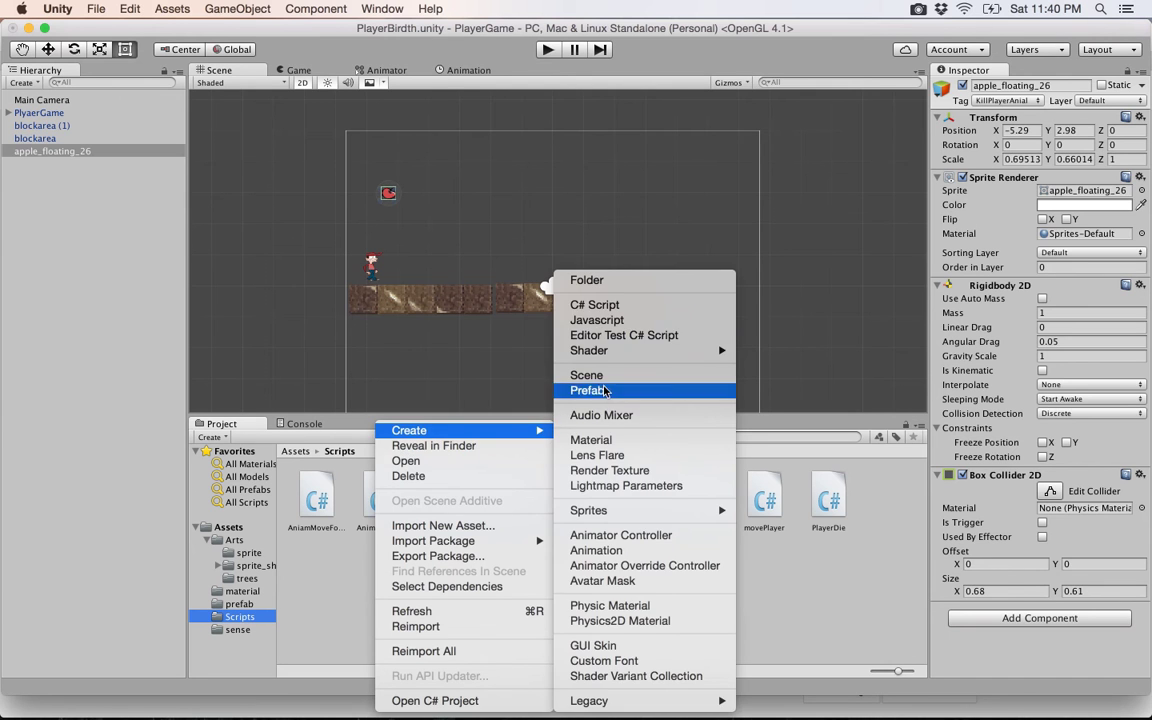
pyautogui.click(594, 304)
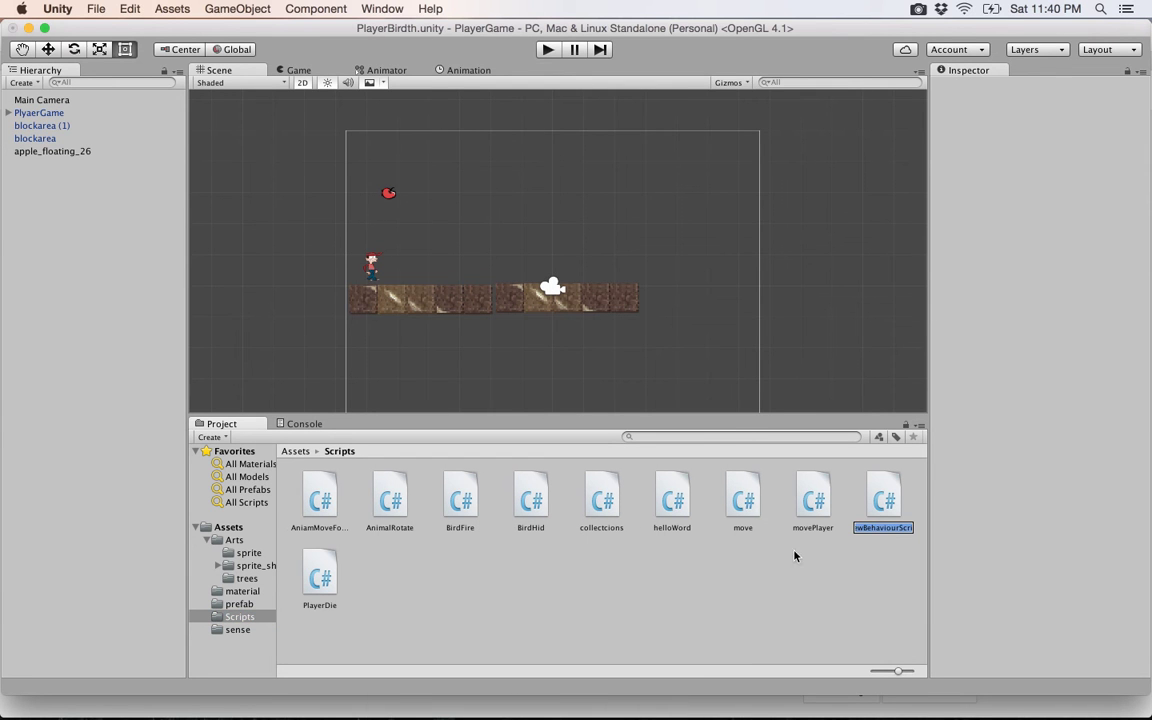
pyautogui.write('Apple')
pyautogui.write('Hid')
pyautogui.press('Return')
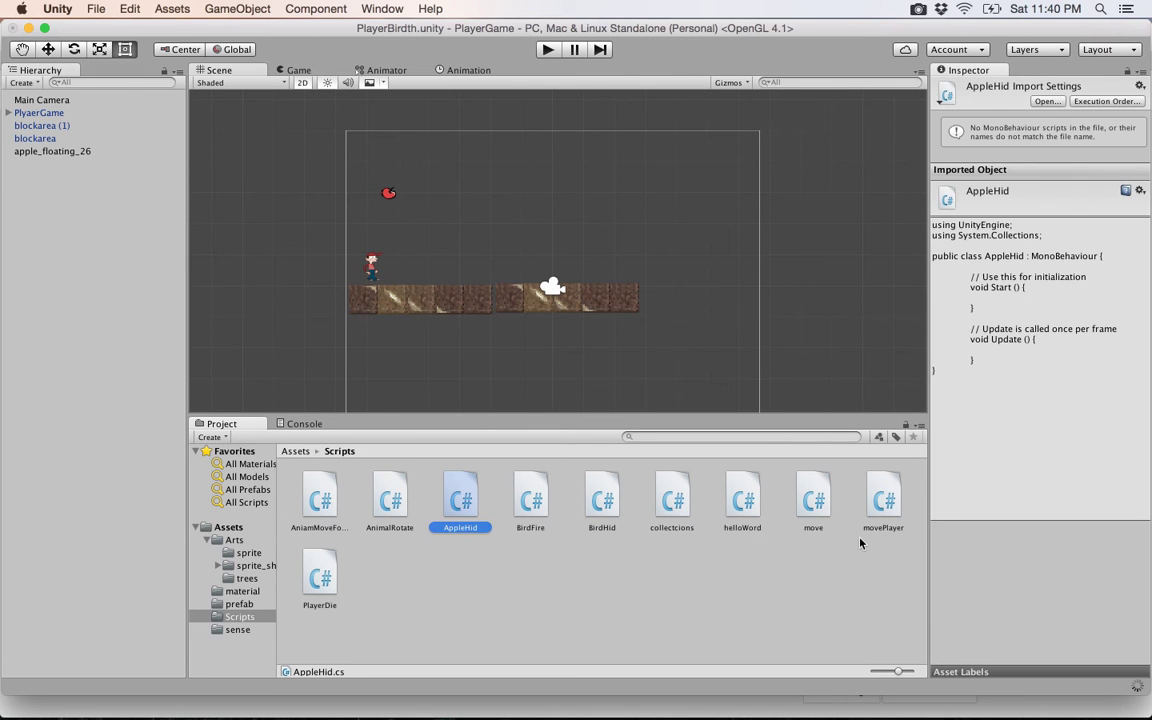
pyautogui.doubleClick(463, 502)
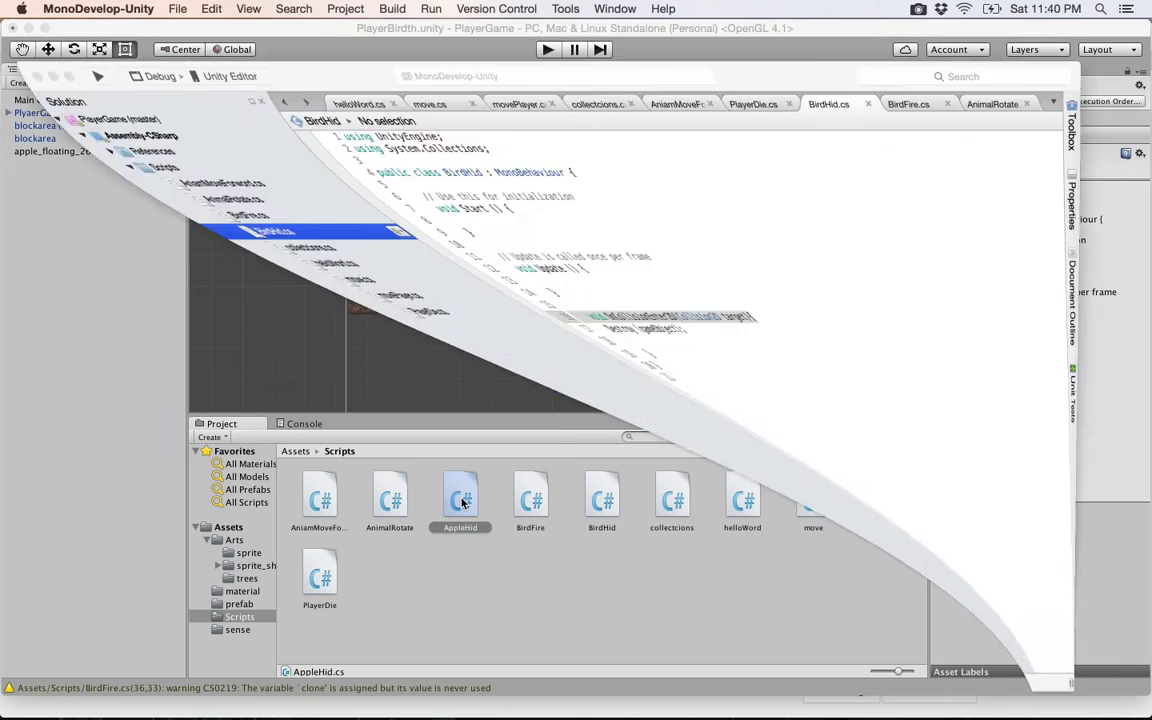
# Step: Add an empty OnCollisionEnter2D(Collision2D target) method below Update
pyautogui.click(336, 256)
pyautogui.press('Return')
pyautogui.press('Return')
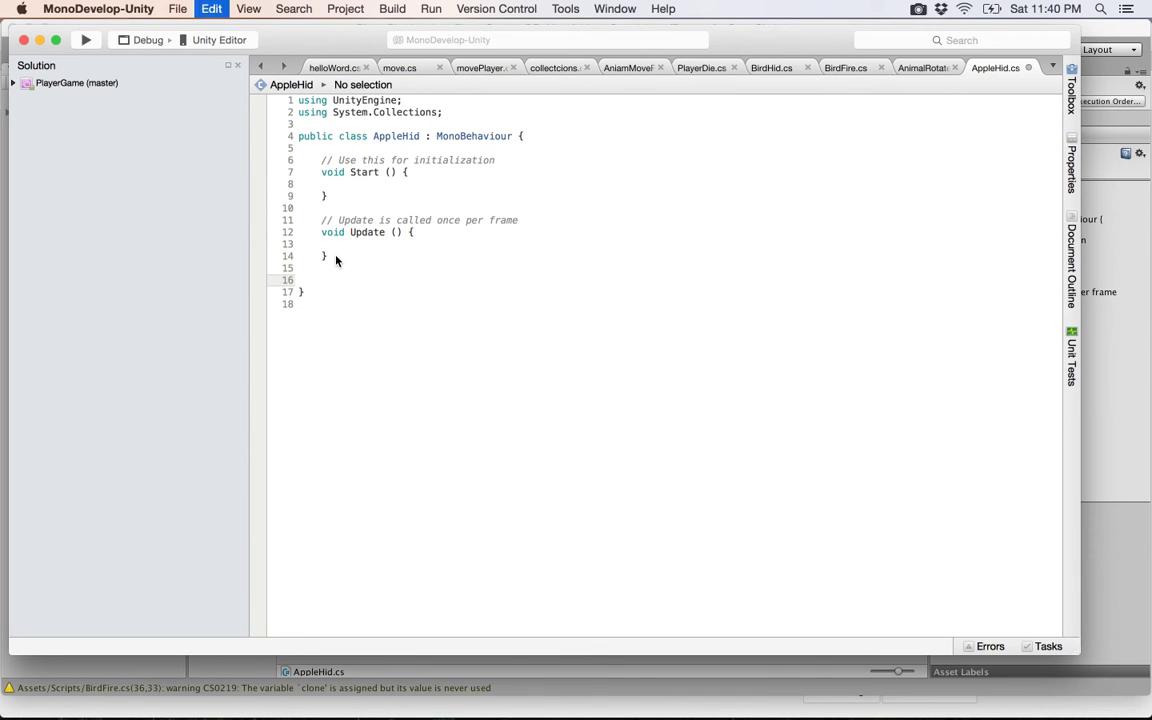
pyautogui.write('void OnCollisionEnter2D(Collision2D target){')
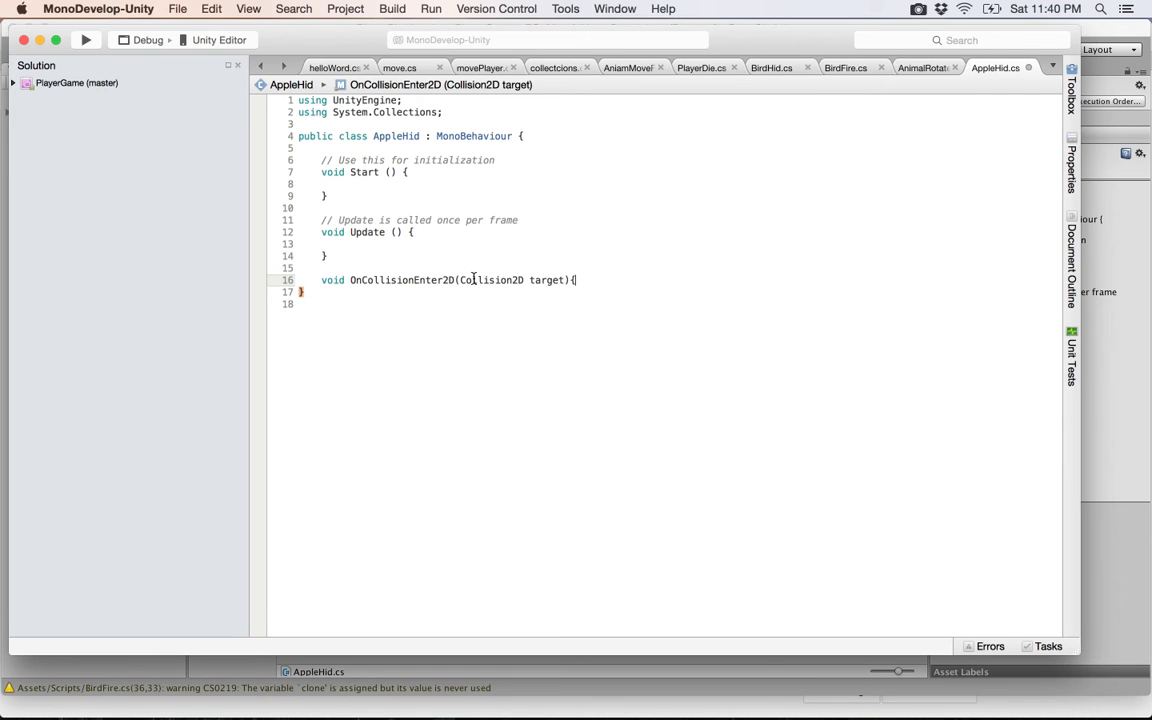
pyautogui.press('Return')
pyautogui.press('Return')
pyautogui.write('}')
pyautogui.doubleClick(394, 283)
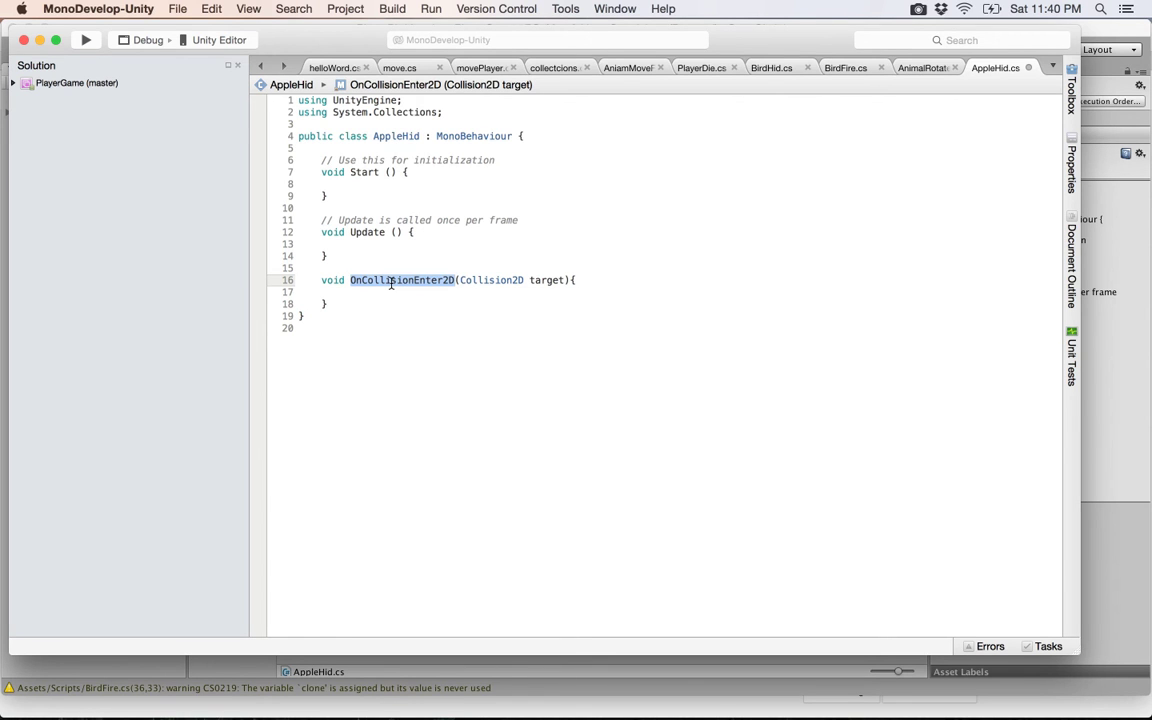
# Step: Write Destroy (gameObject); inside the collision method
pyautogui.click(345, 295)
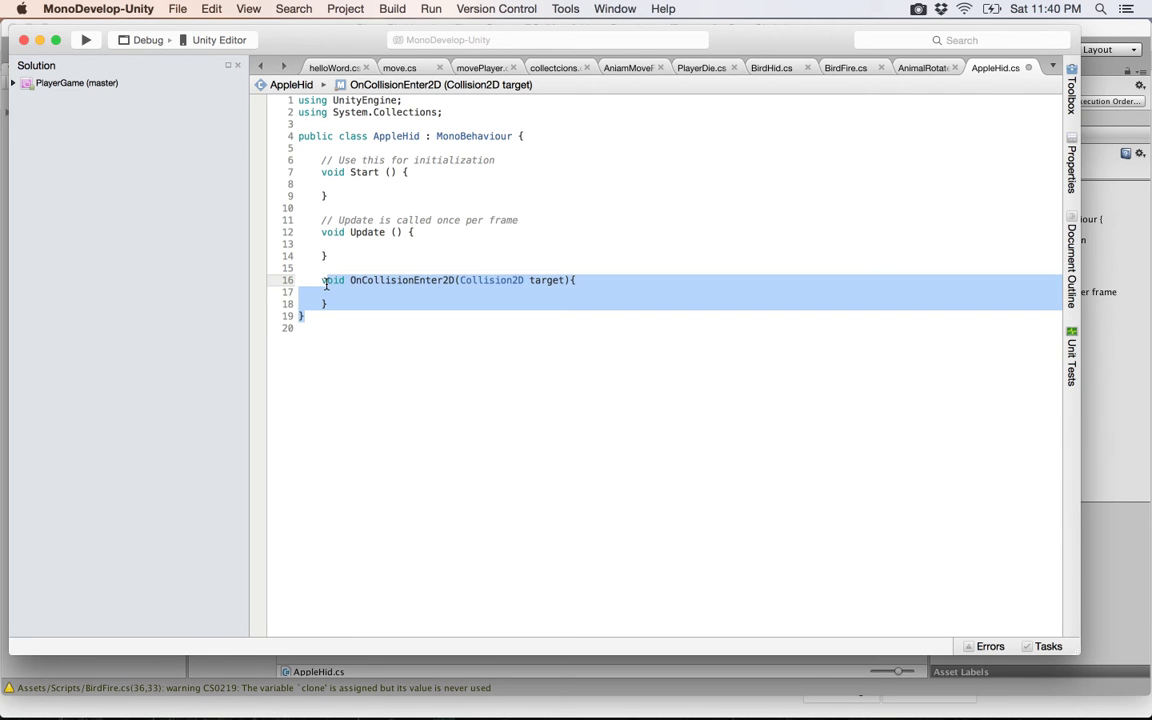
pyautogui.write('D')
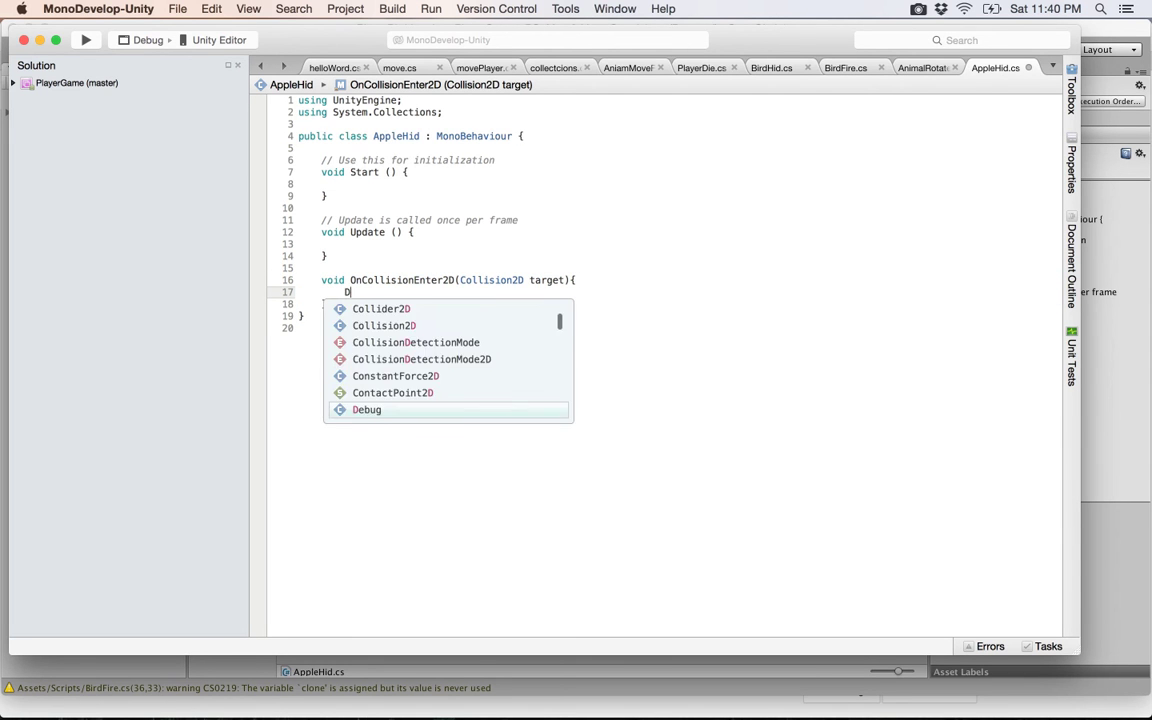
pyautogui.write('es')
pyautogui.press('Return')
pyautogui.write('(ga')
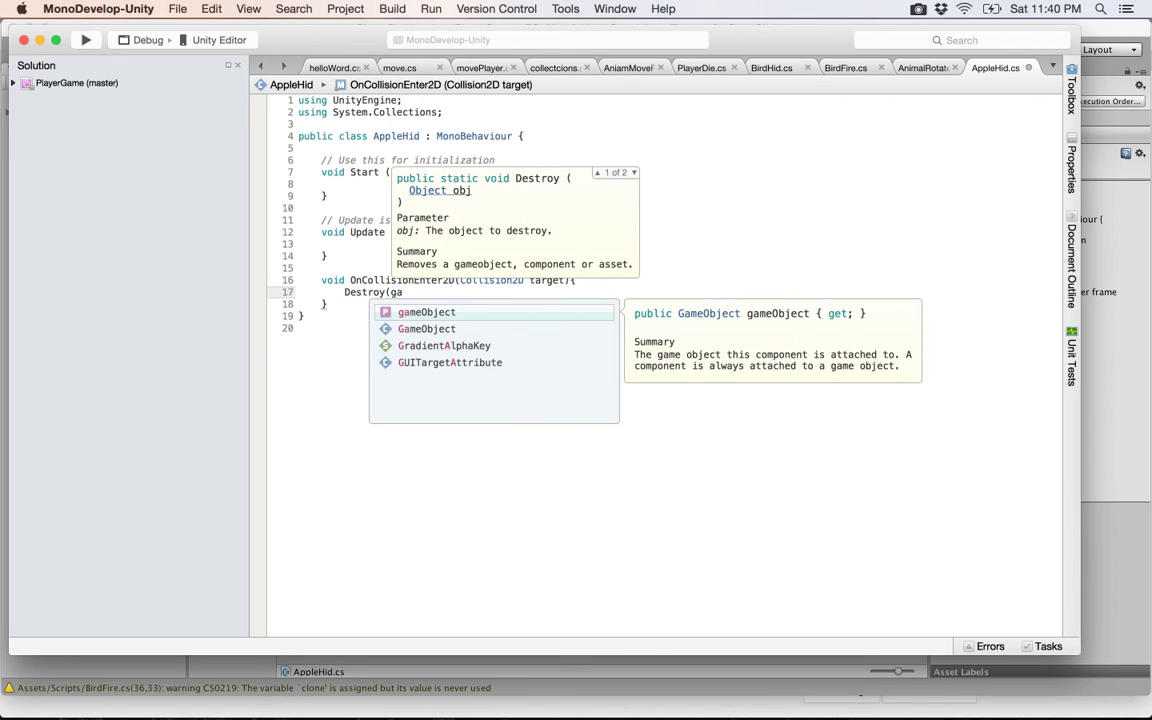
pyautogui.press('Return')
pyautogui.write(');')
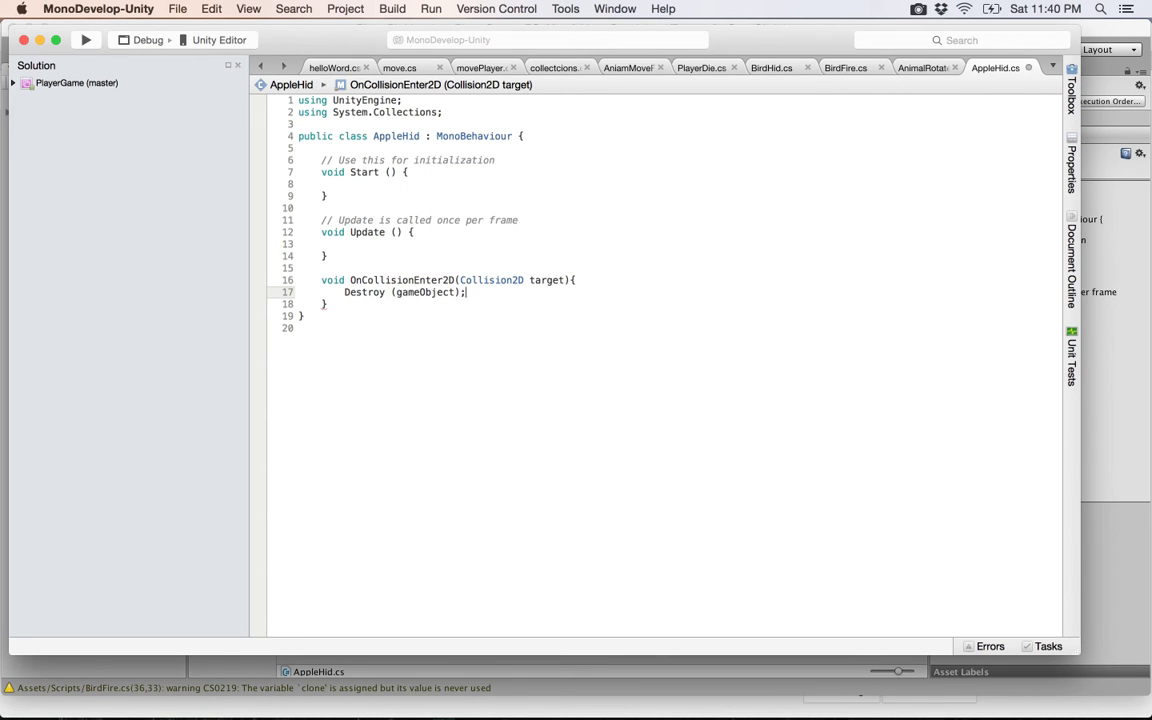
# Step: Save AppleHid.cs and close MonoDevelop
pyautogui.doubleClick(364, 293)
pyautogui.click(483, 280)
pyautogui.press('super+s')
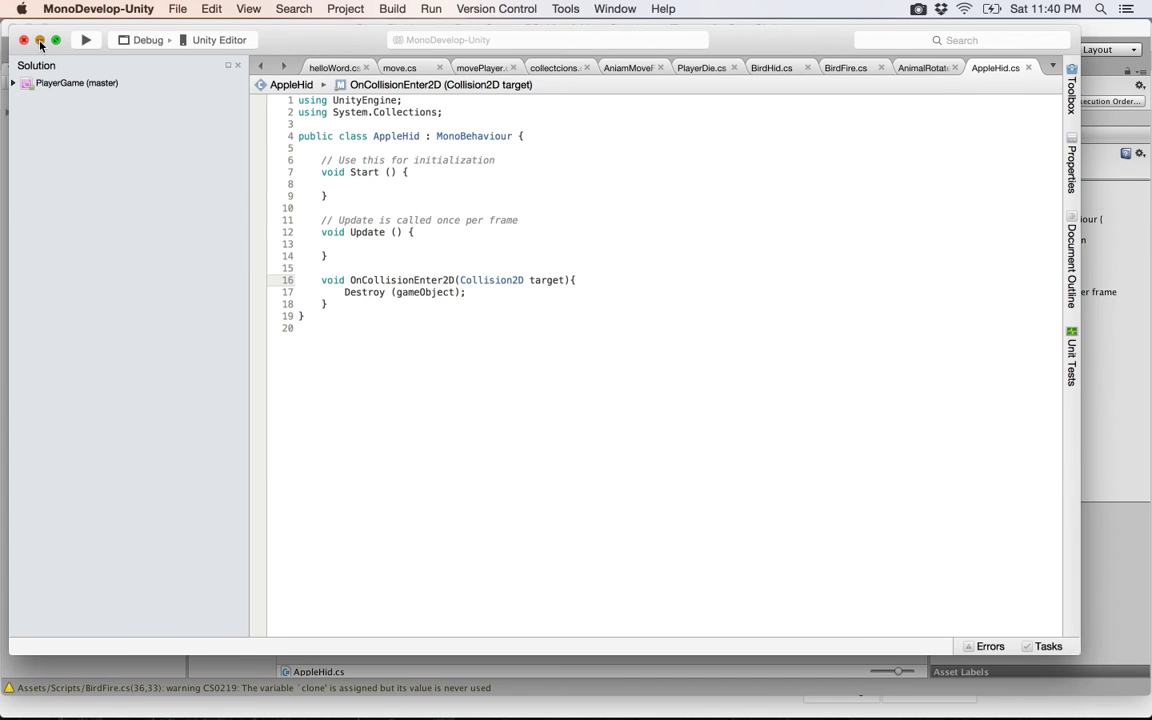
pyautogui.click(24, 40)
# Step: Attach the AppleHid script to apple_floating_26 in the Hierarchy
pyautogui.click(465, 501)
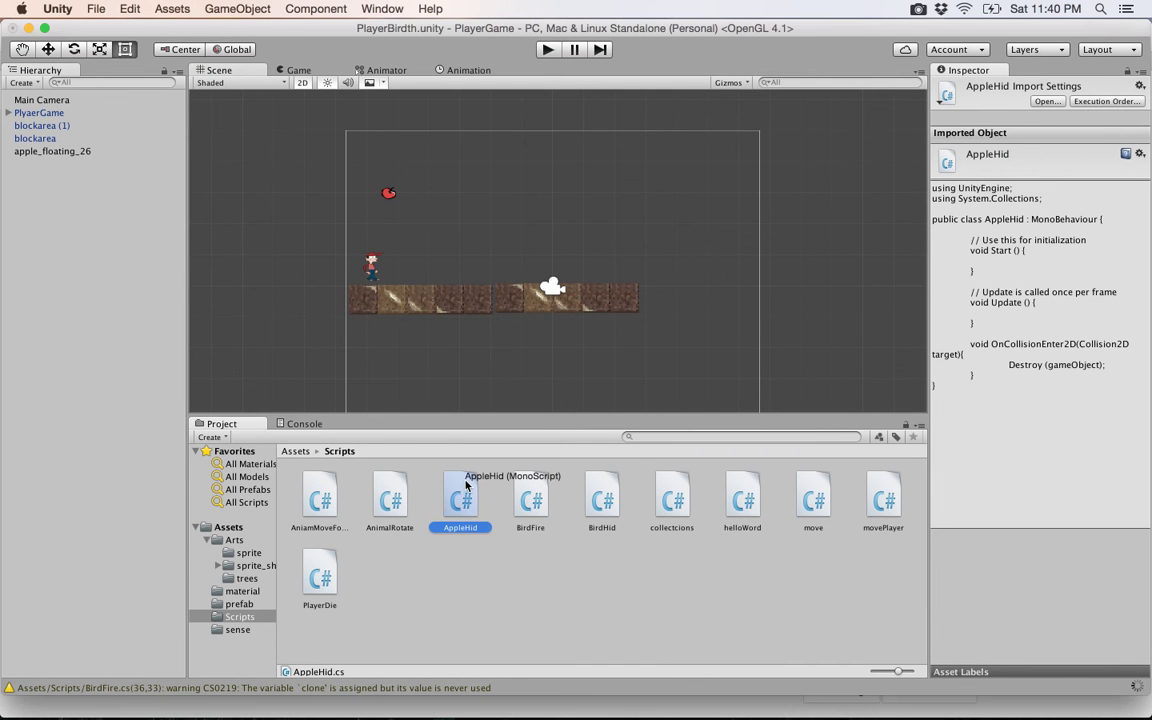
pyautogui.moveTo(455, 497); pyautogui.dragTo(50, 155)
pyautogui.click(50, 155)
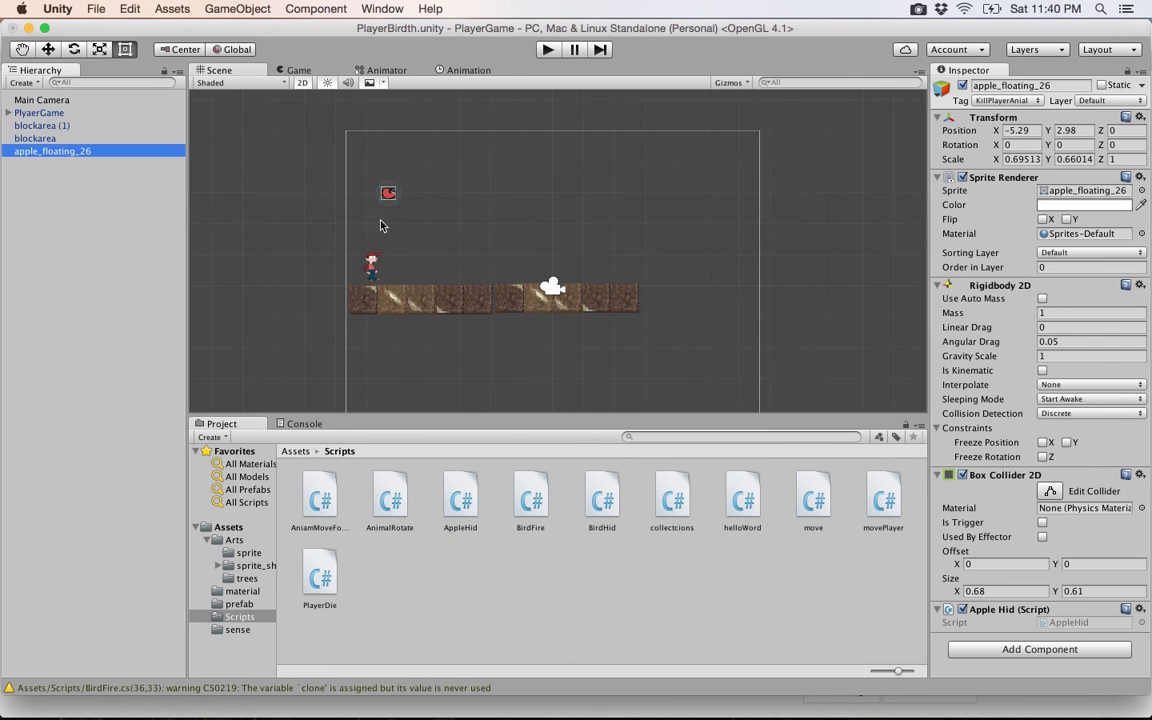
# Step: Play-test the scene to see the apple disappear, then stop and select the apple and player
pyautogui.click(548, 50)
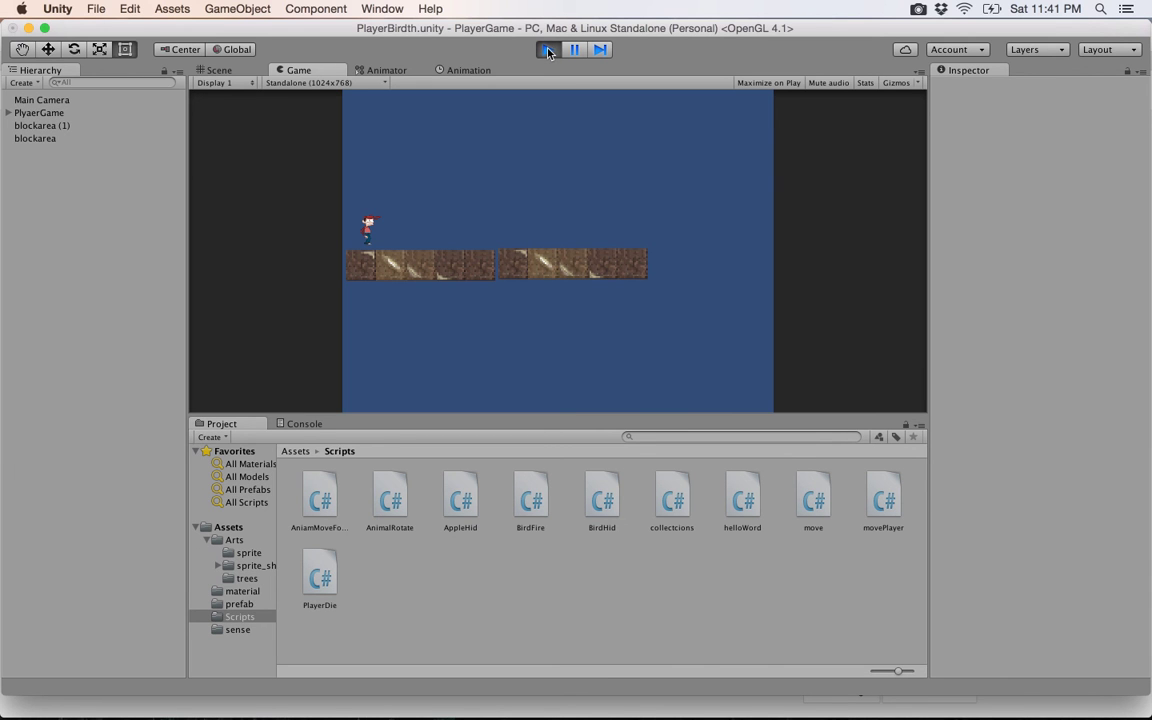
pyautogui.click(548, 50)
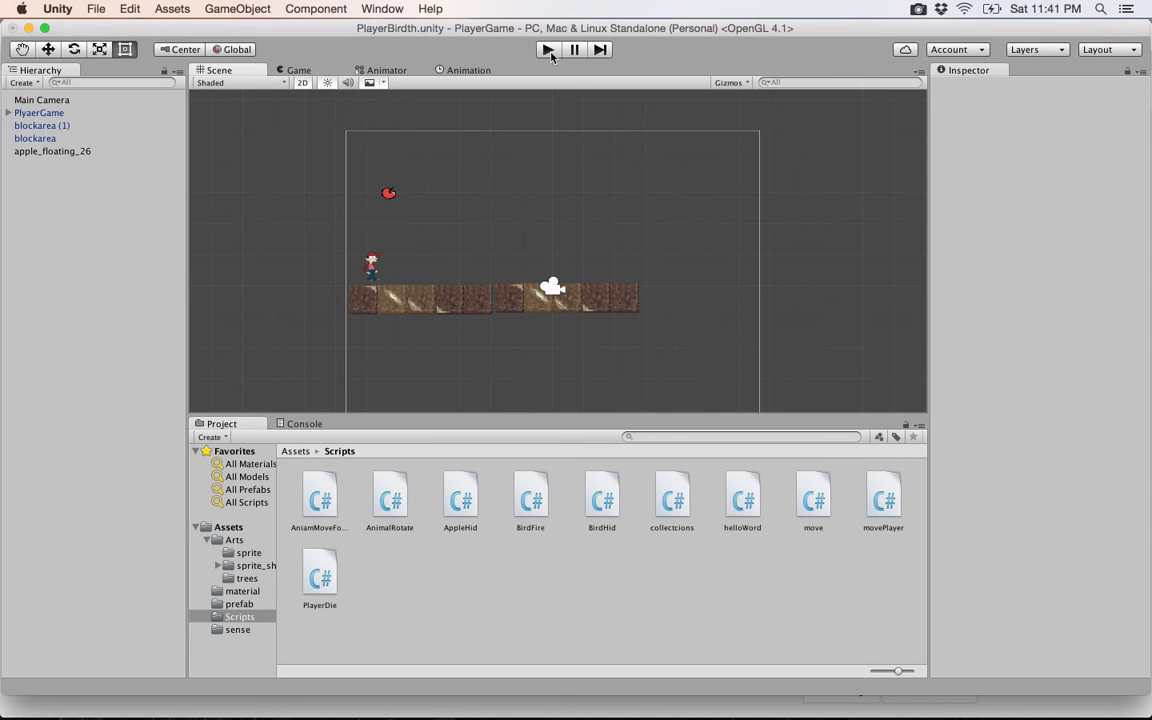
pyautogui.click(392, 192)
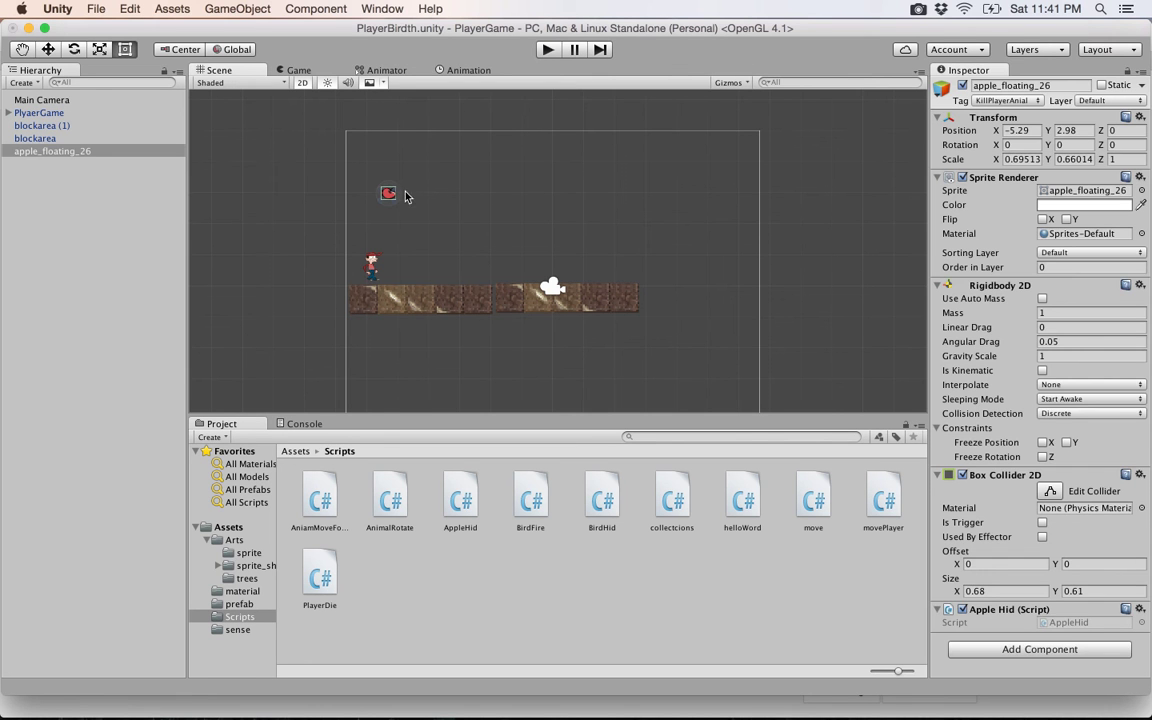
pyautogui.click(381, 275)
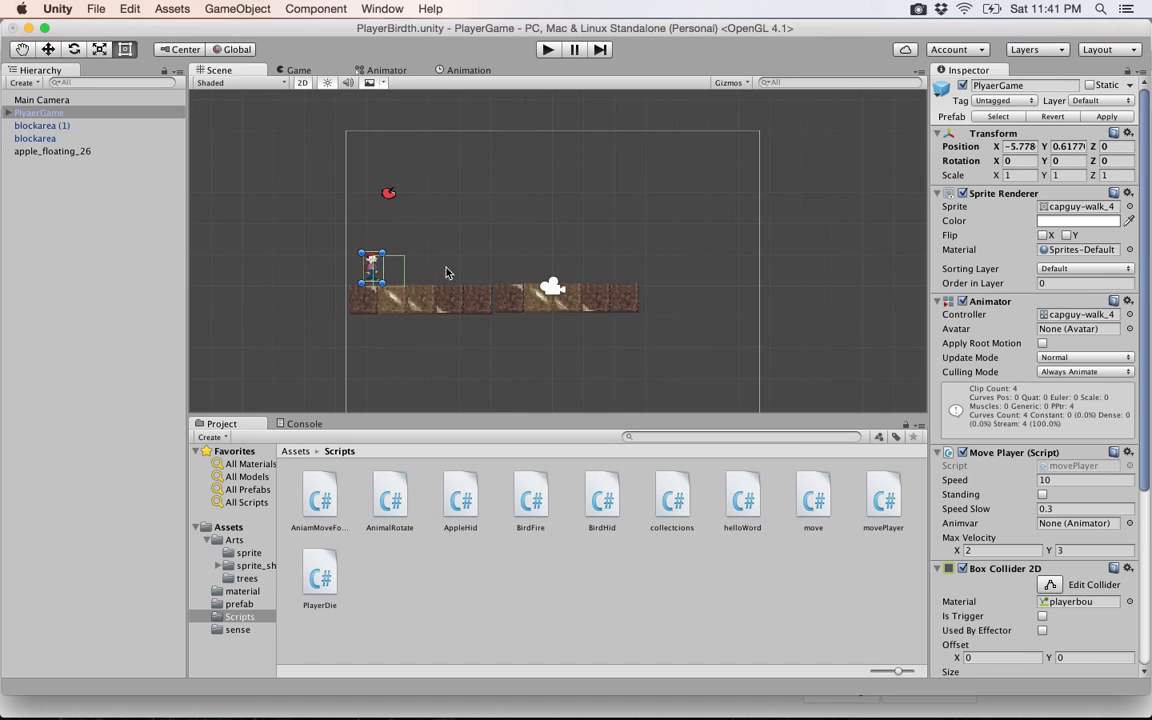
# Step: Inspect the trigger Box Collider 2D on PlyaerGame's existing child GameObject
pyautogui.click(11, 113)
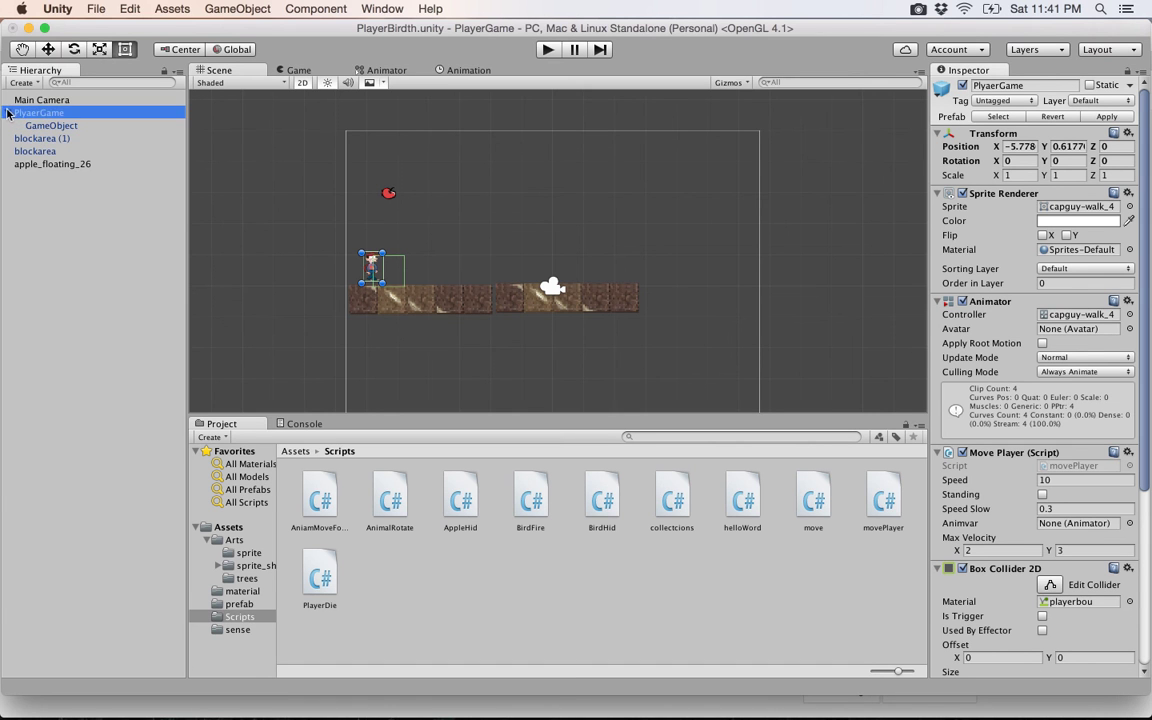
pyautogui.click(52, 127)
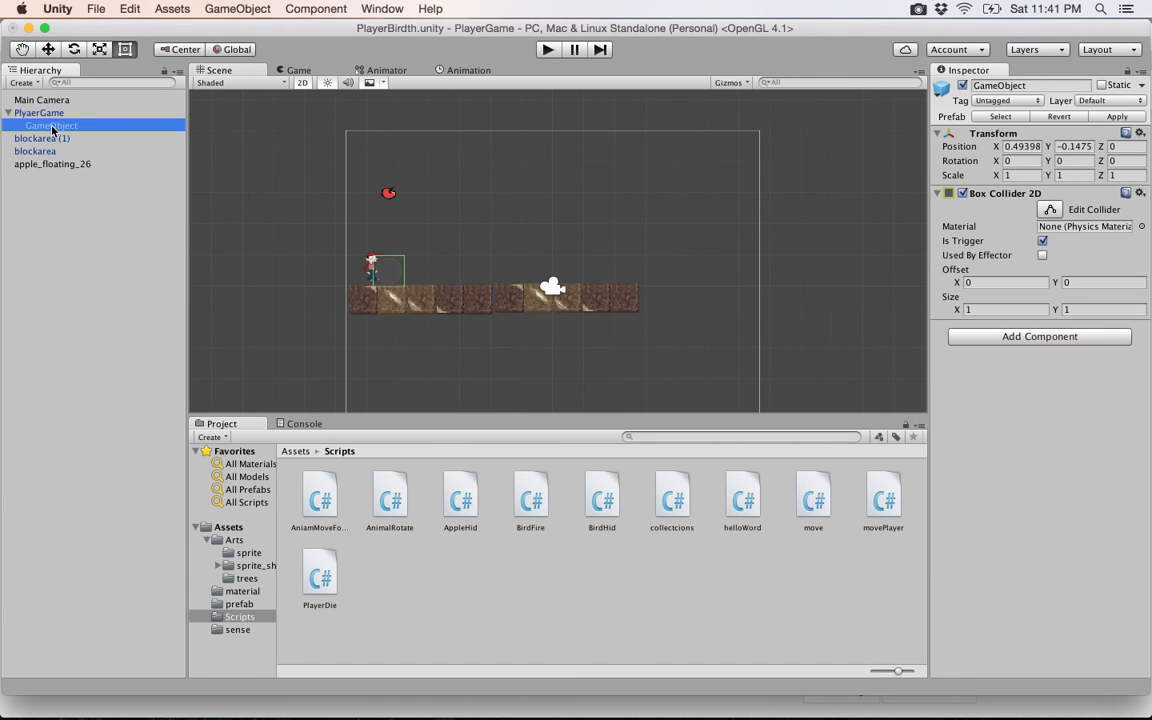
pyautogui.click(237, 9)
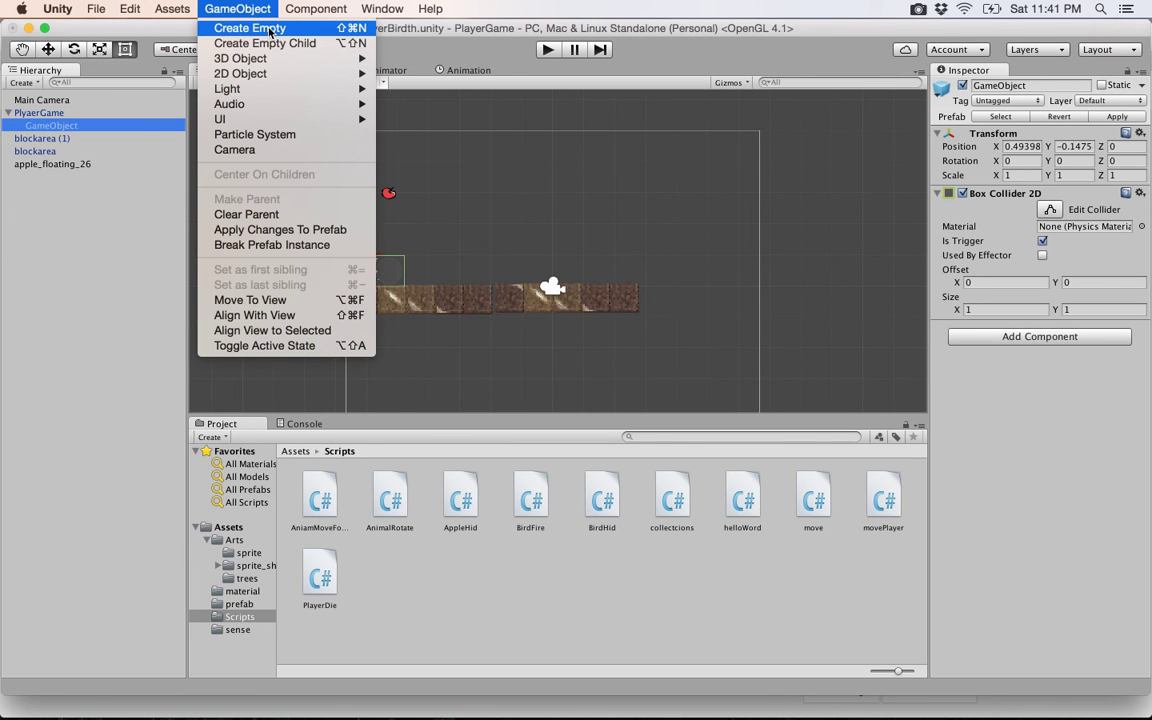
# Step: Create an empty GameObject and move it just above the player's head
pyautogui.click(268, 31)
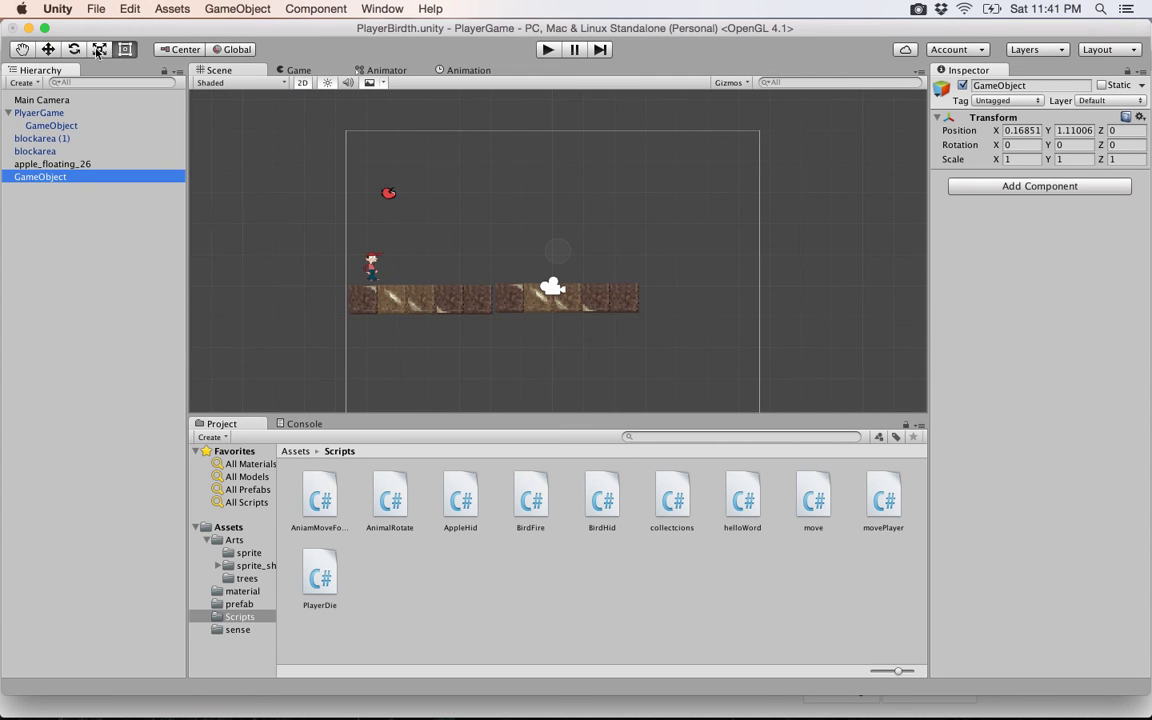
pyautogui.click(49, 50)
pyautogui.moveTo(622, 249); pyautogui.dragTo(441, 239)
pyautogui.moveTo(372, 191); pyautogui.dragTo(370, 182)
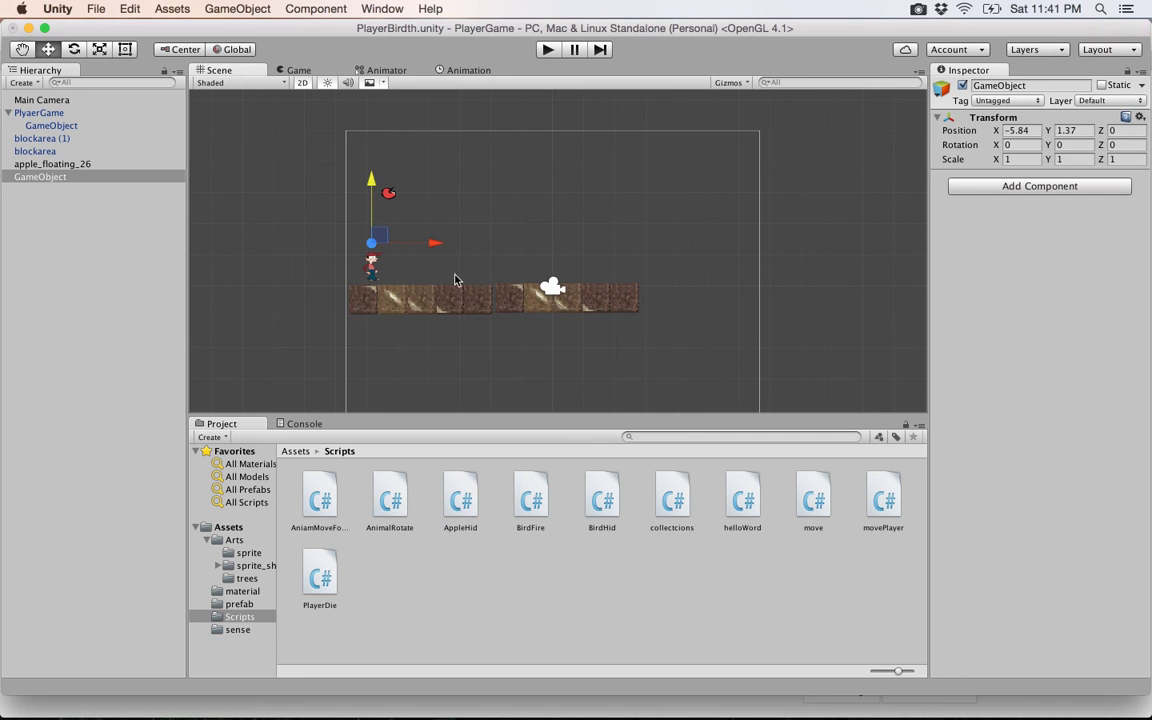
pyautogui.moveTo(433, 243); pyautogui.dragTo(433, 243)
# Step: Add a Box Collider 2D to it sized 2 × 0.2
pyautogui.click(1015, 186)
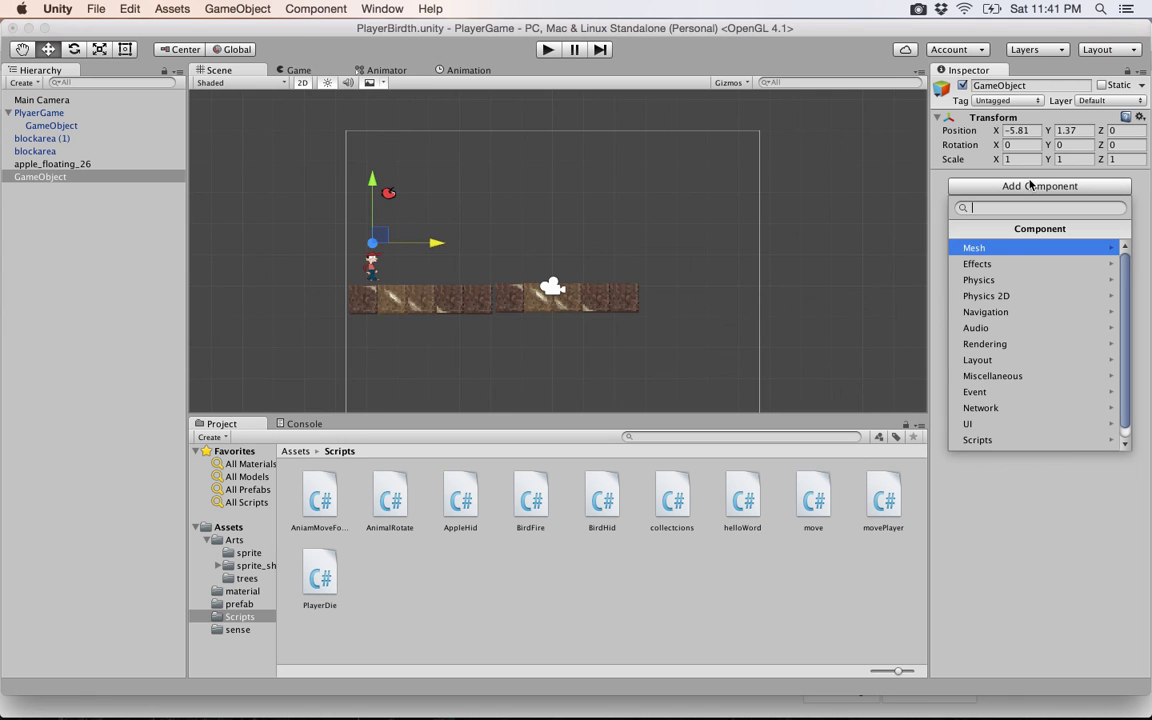
pyautogui.click(1016, 295)
pyautogui.click(1021, 266)
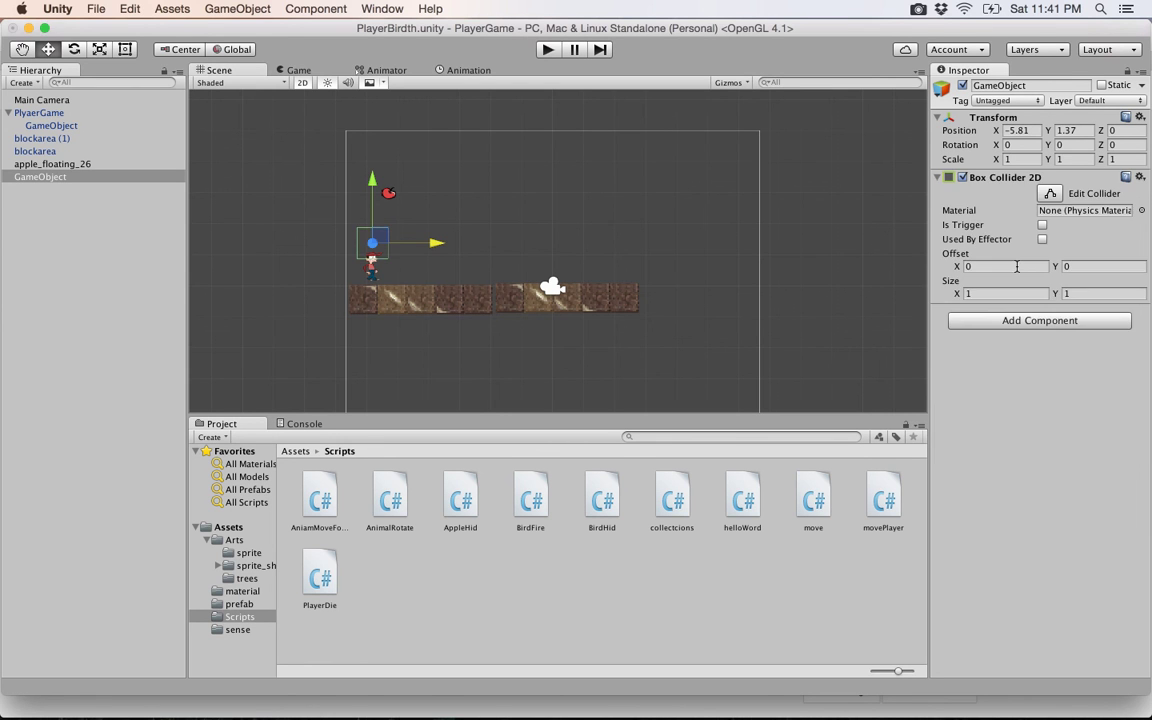
pyautogui.click(997, 292)
pyautogui.write('4')
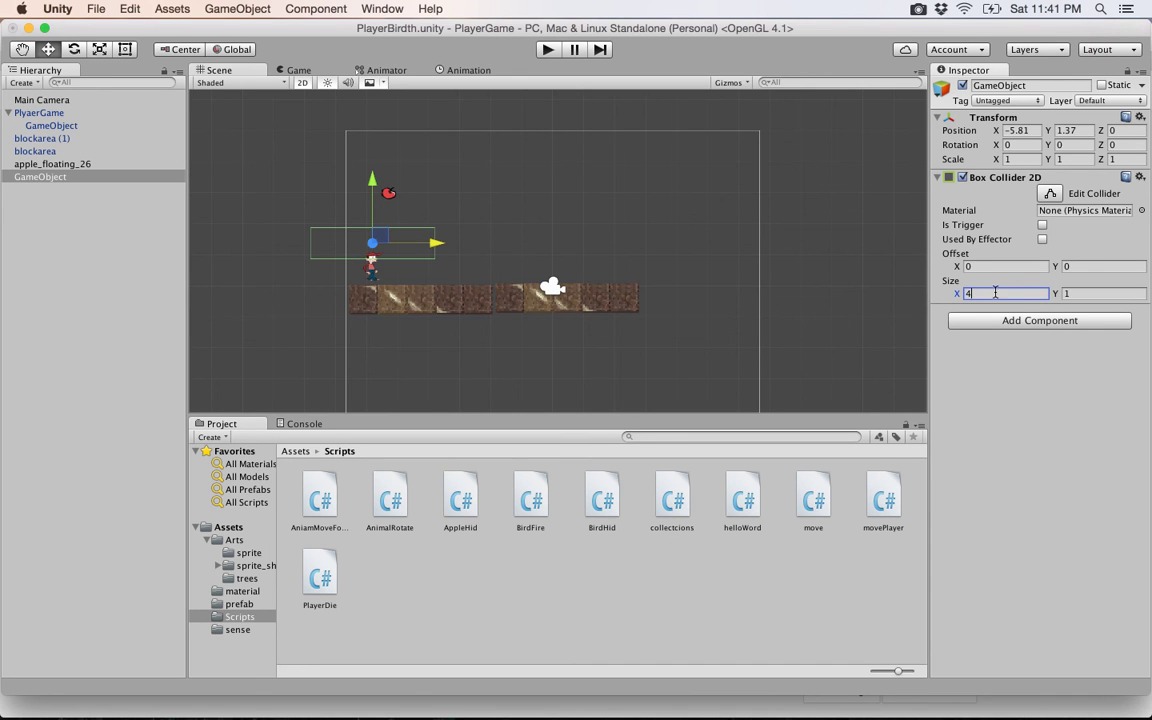
pyautogui.press('BackSpace')
pyautogui.write('2')
pyautogui.press('Tab')
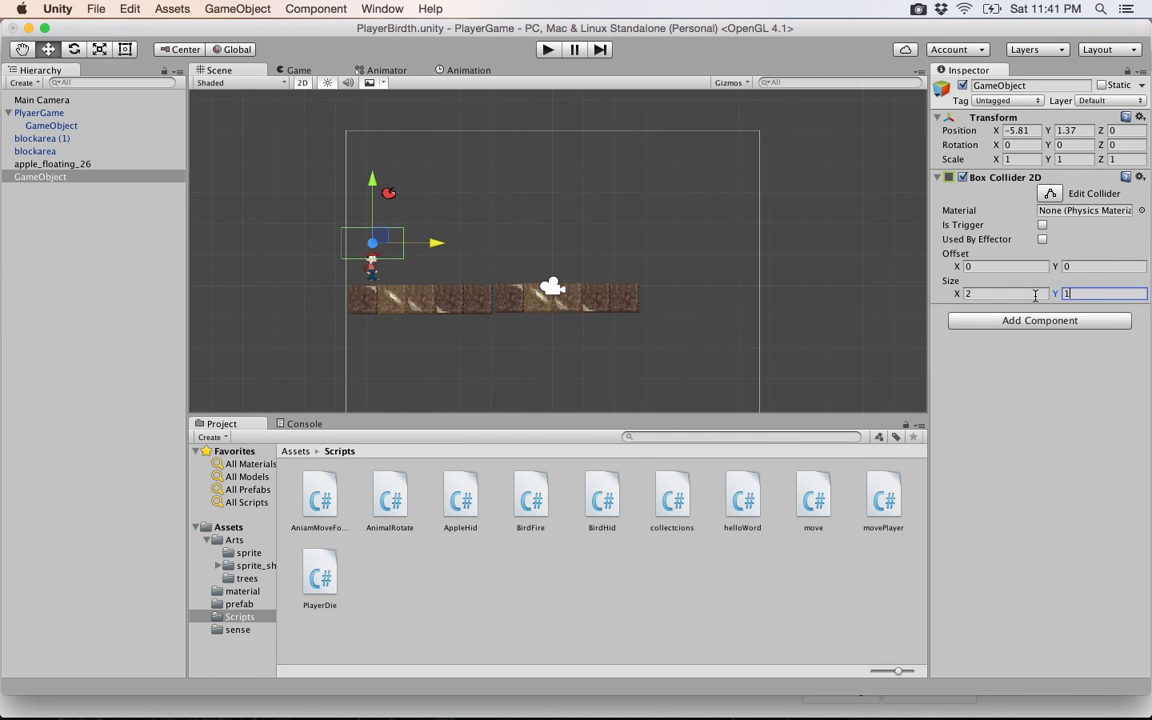
pyautogui.click(1065, 266)
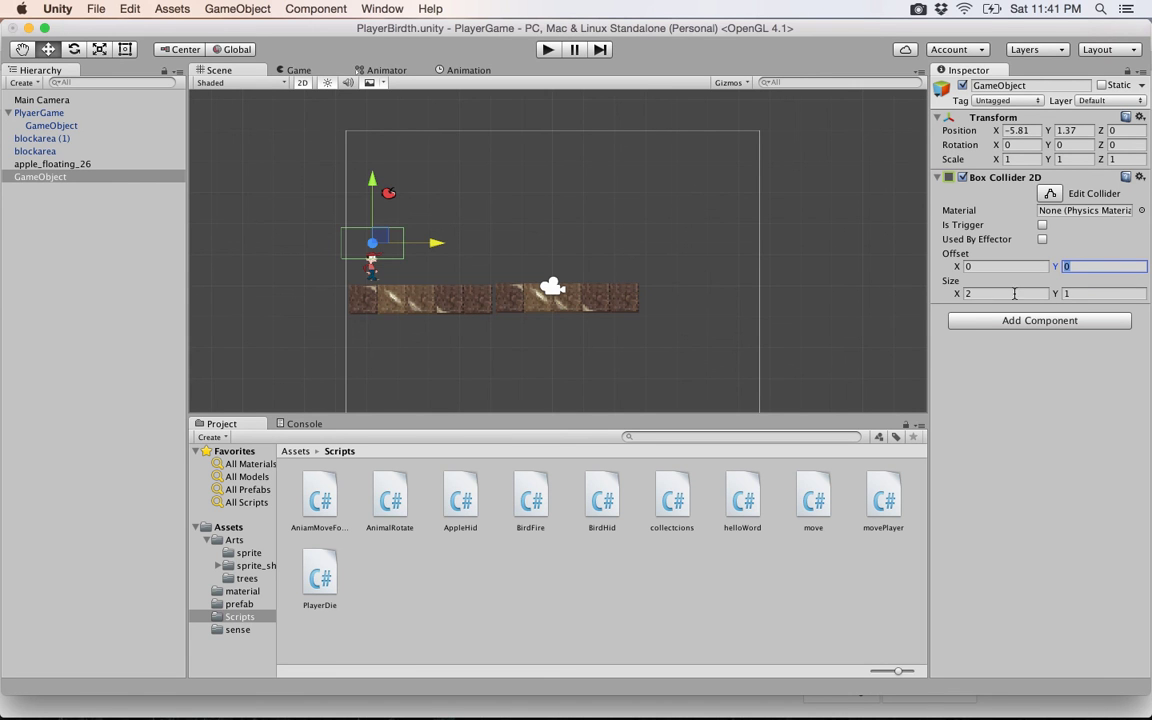
pyautogui.click(1089, 296)
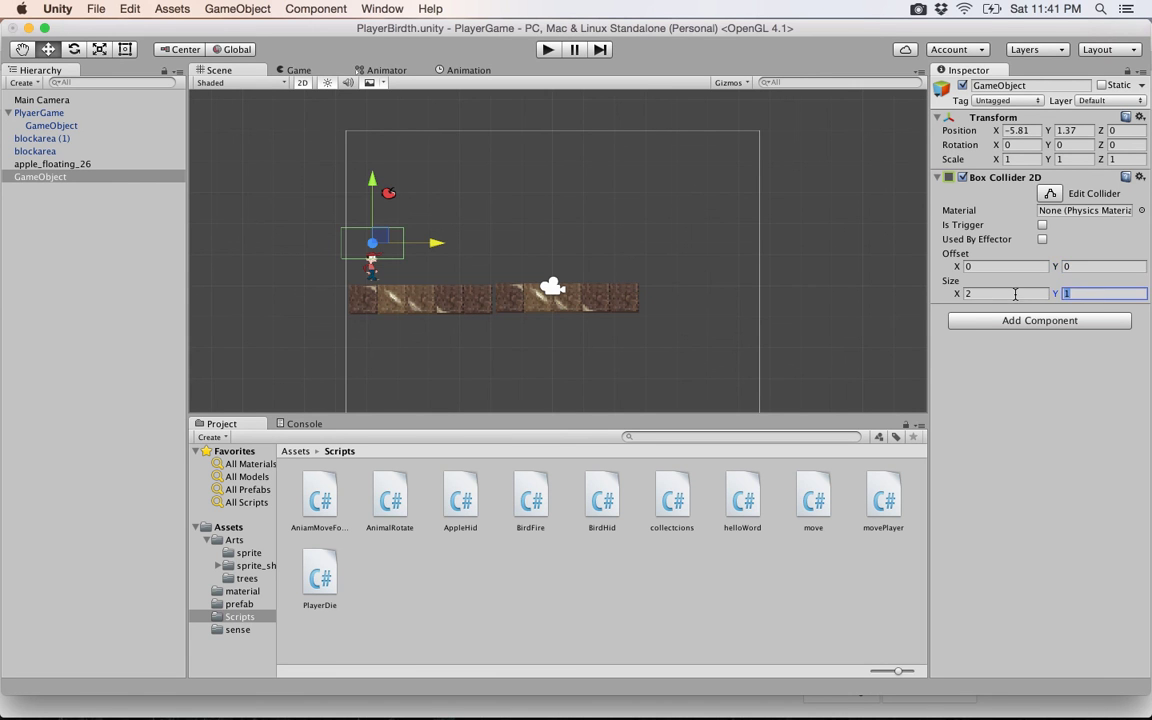
pyautogui.write('0.2')
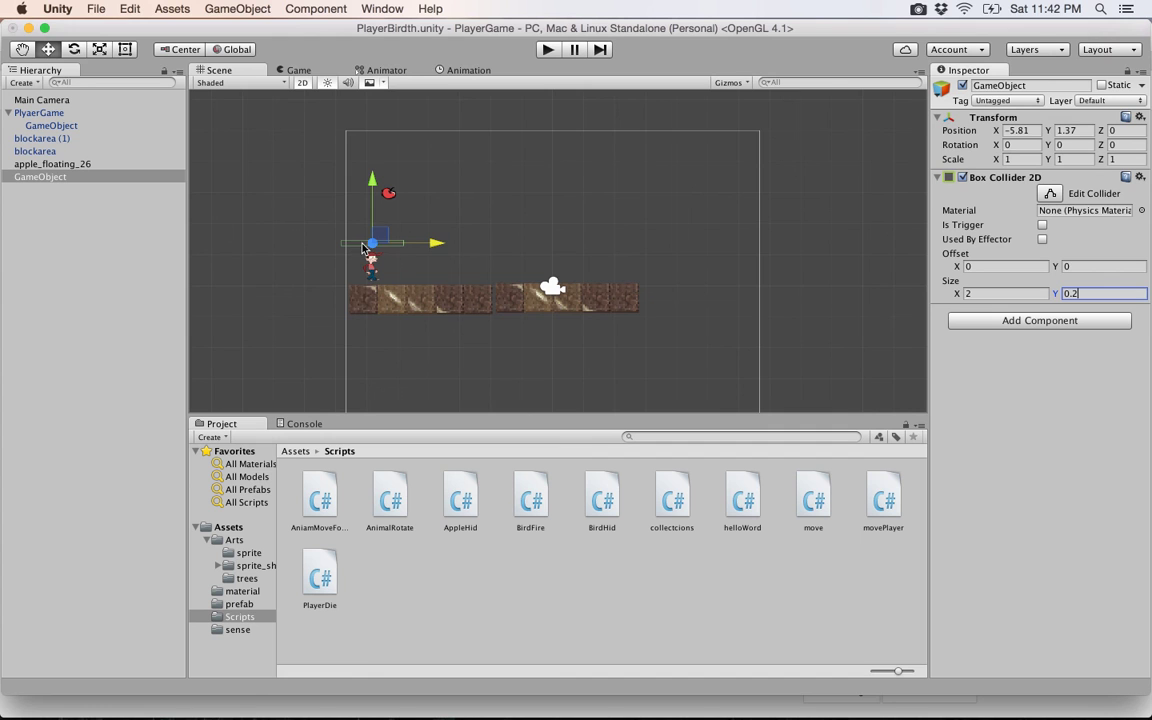
# Step: Set the collider as a trigger and rename the object BlackSnseroTop
pyautogui.click(1042, 226)
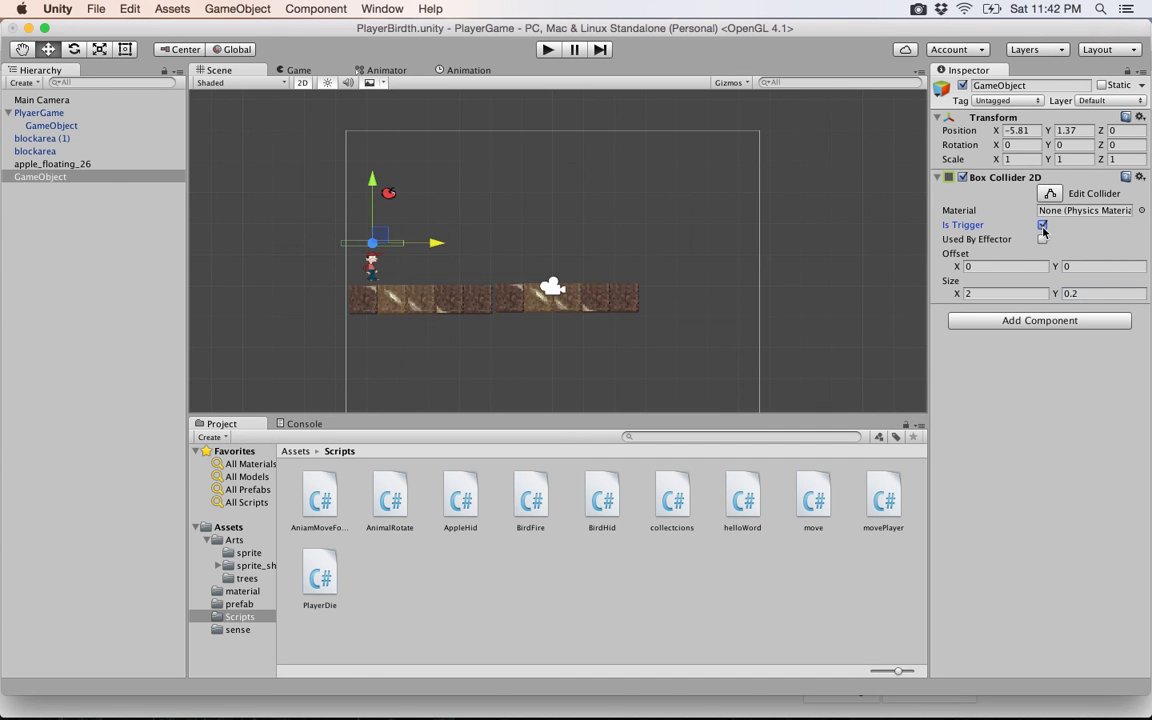
pyautogui.rightClick(57, 176)
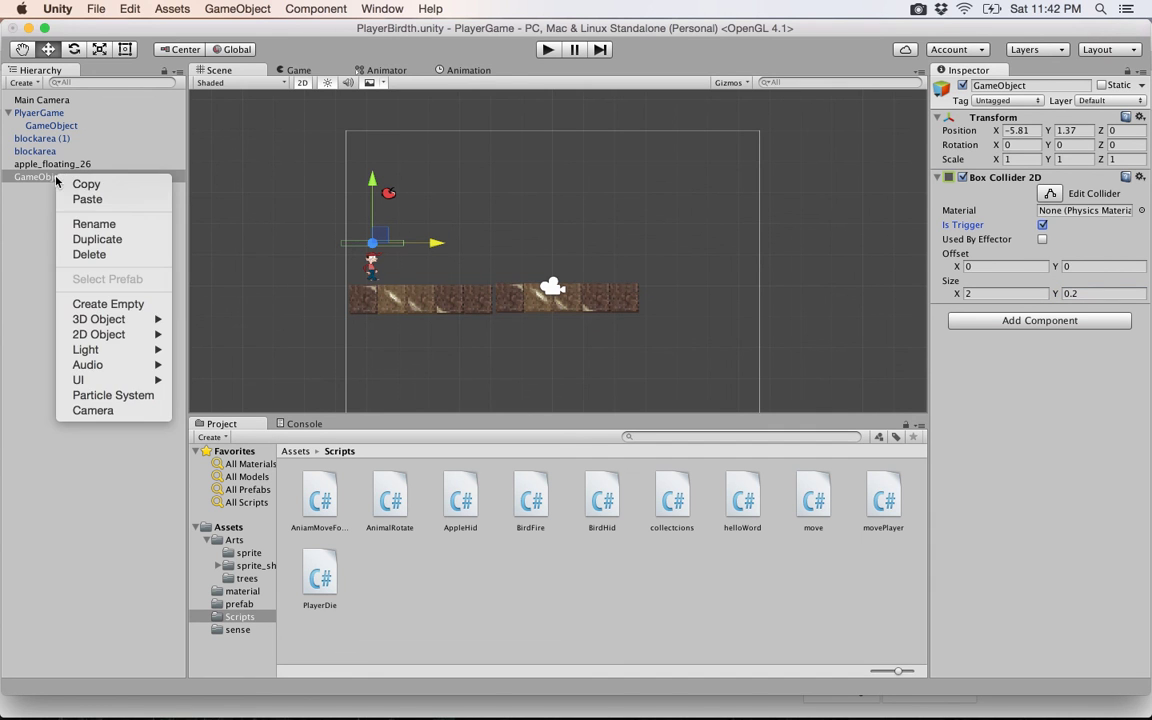
pyautogui.click(94, 226)
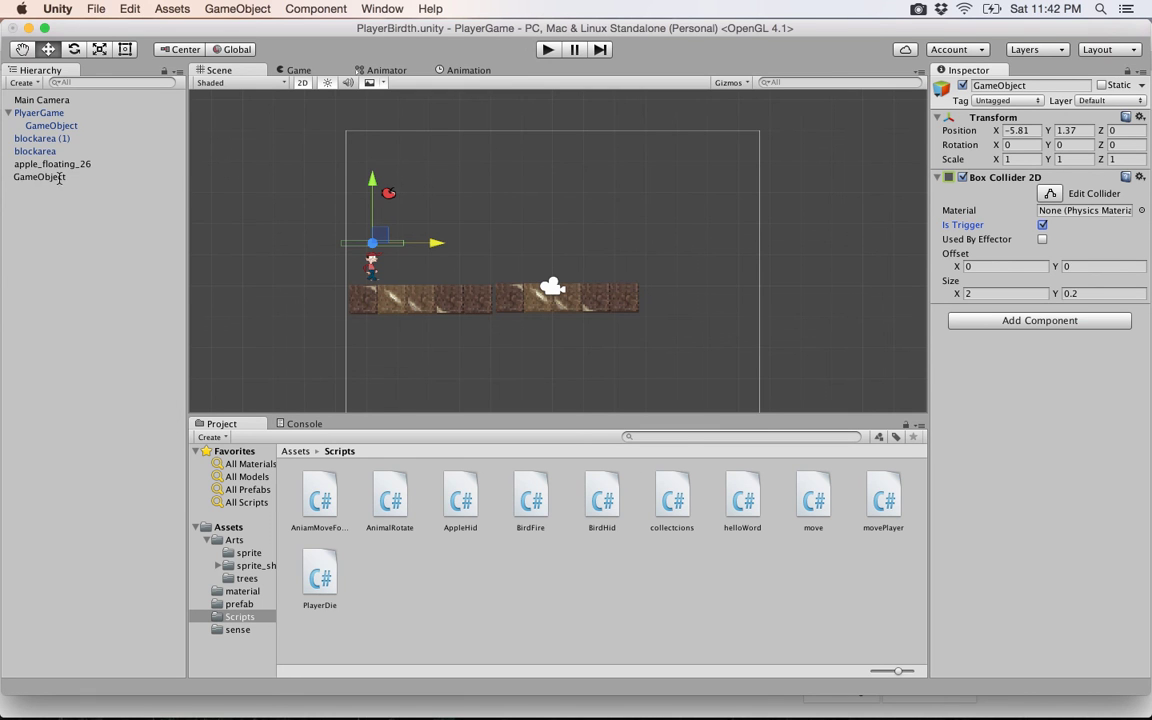
pyautogui.write('Black')
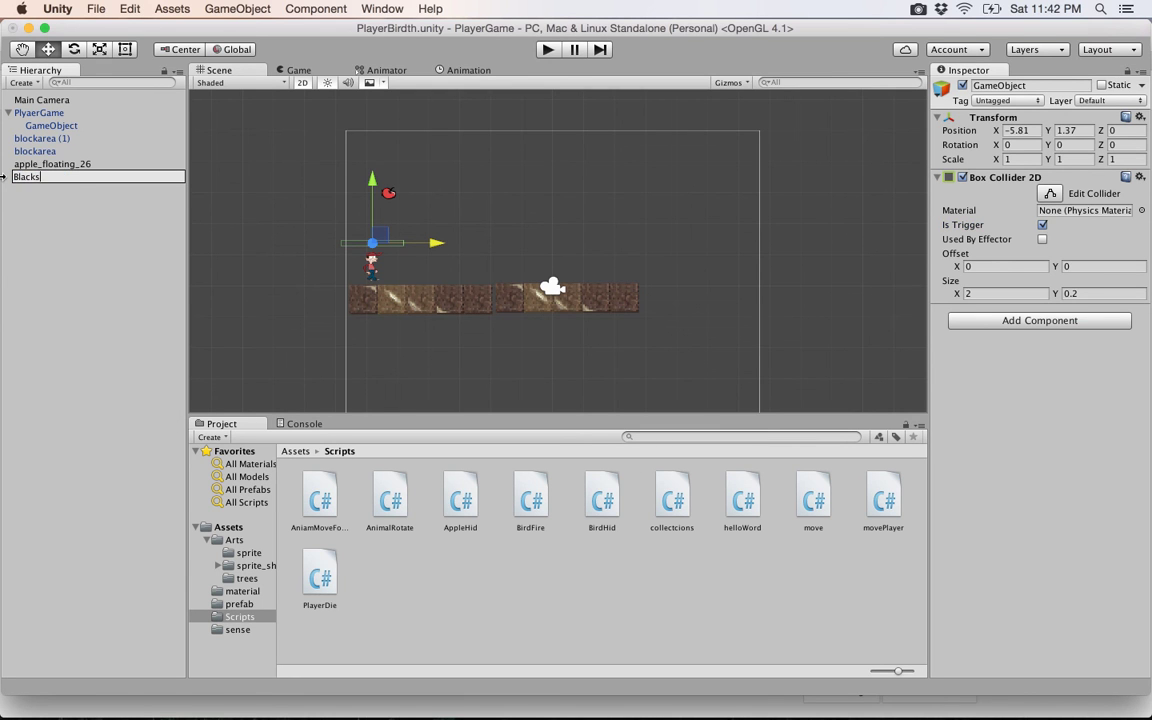
pyautogui.write('SnseroTop')
pyautogui.press('Return')
# Step: Parent BlackSnseroTop under PlyaerGame and apply the player prefab changes
pyautogui.moveTo(33, 179); pyautogui.dragTo(40, 113)
pyautogui.click(42, 113)
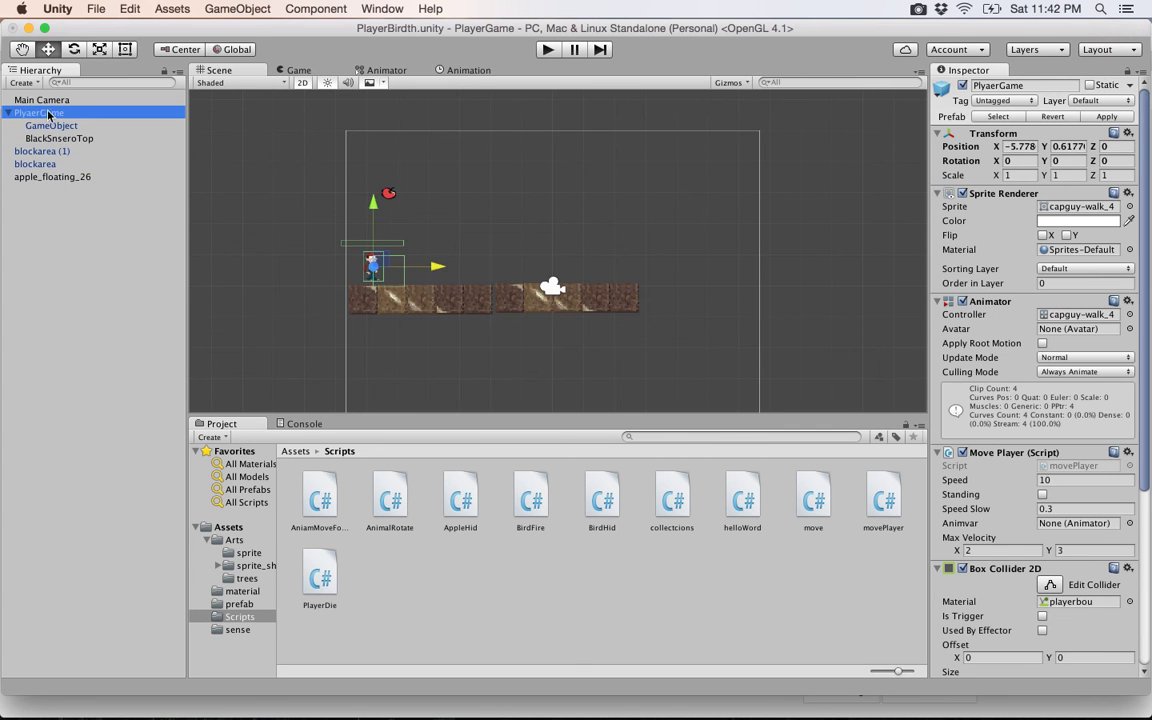
pyautogui.click(1106, 117)
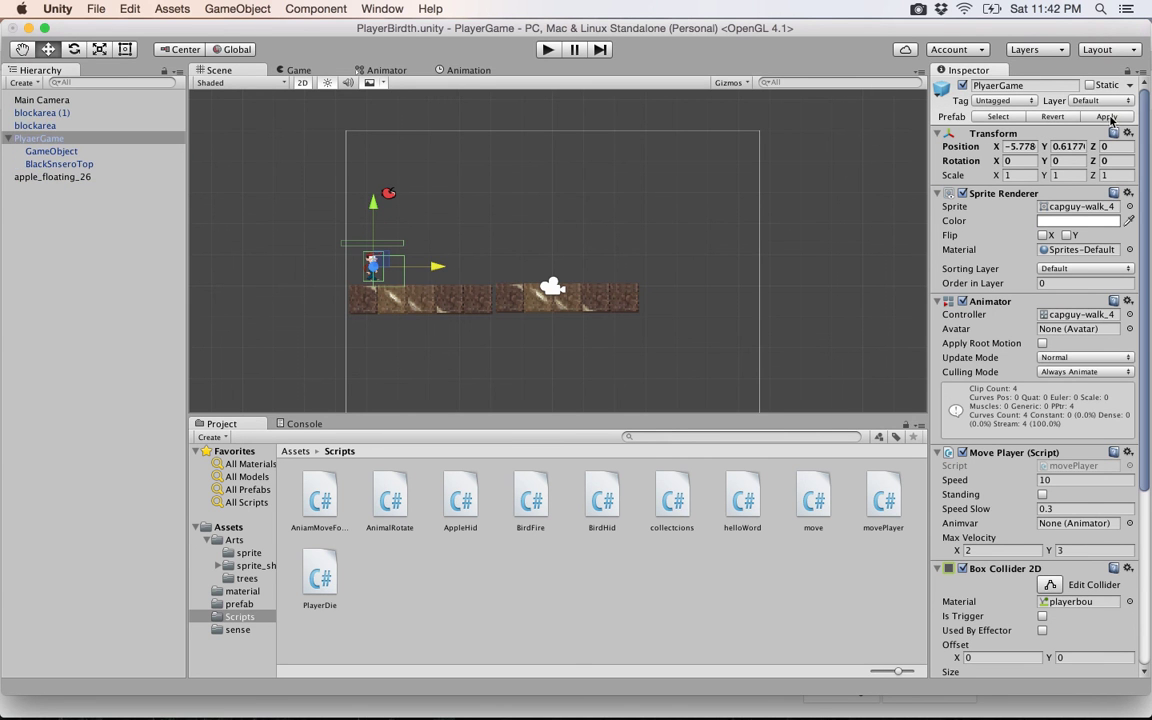
pyautogui.click(394, 207)
pyautogui.click(370, 250)
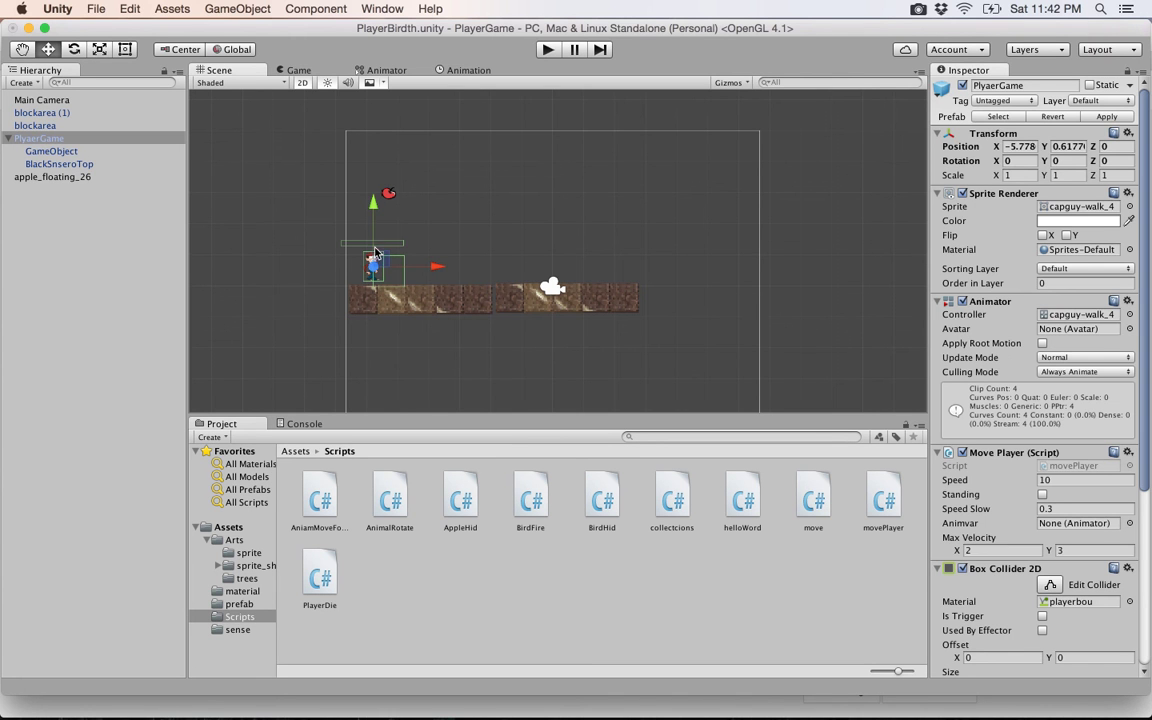
# Step: Test-play the scene, stop it, then select apple_floating_26 to inspect its Apple Hid script
pyautogui.click(549, 51)
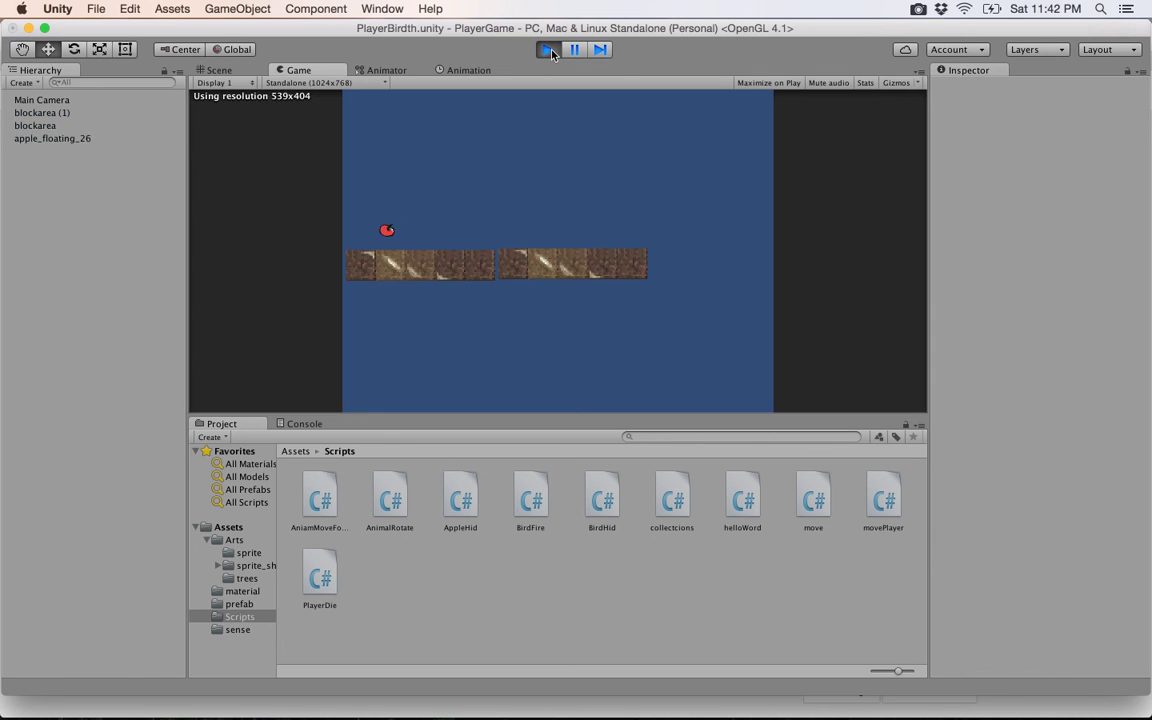
pyautogui.click(550, 51)
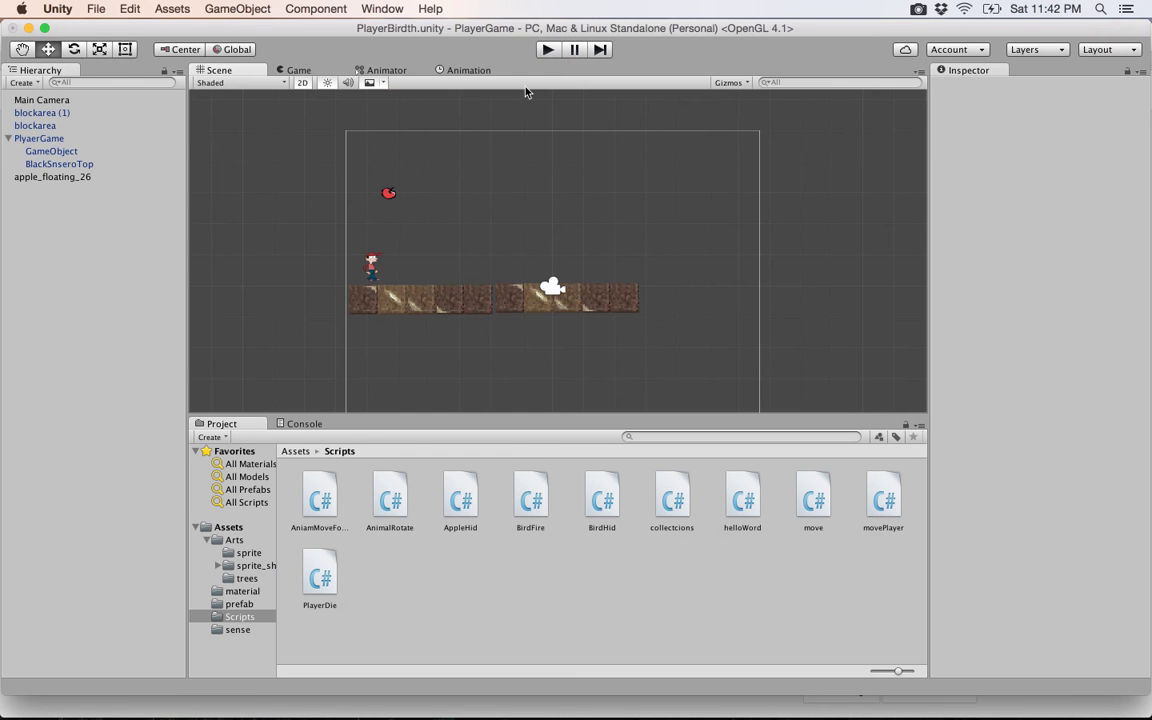
pyautogui.click(374, 259)
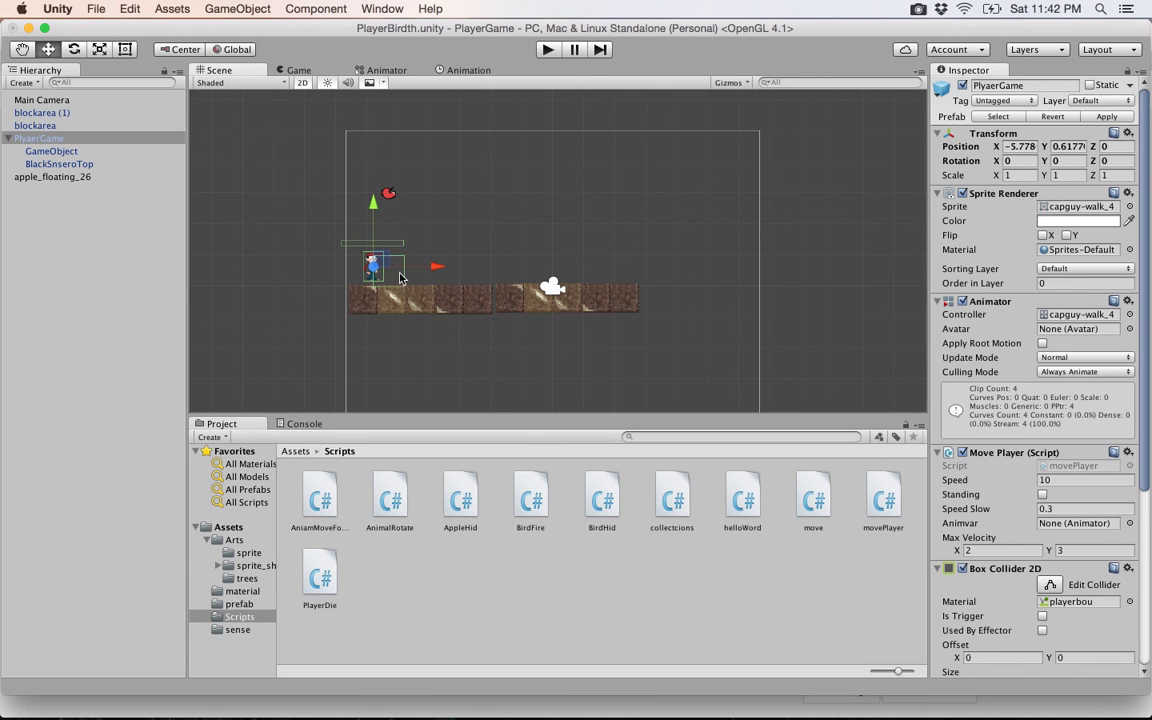
pyautogui.click(445, 243)
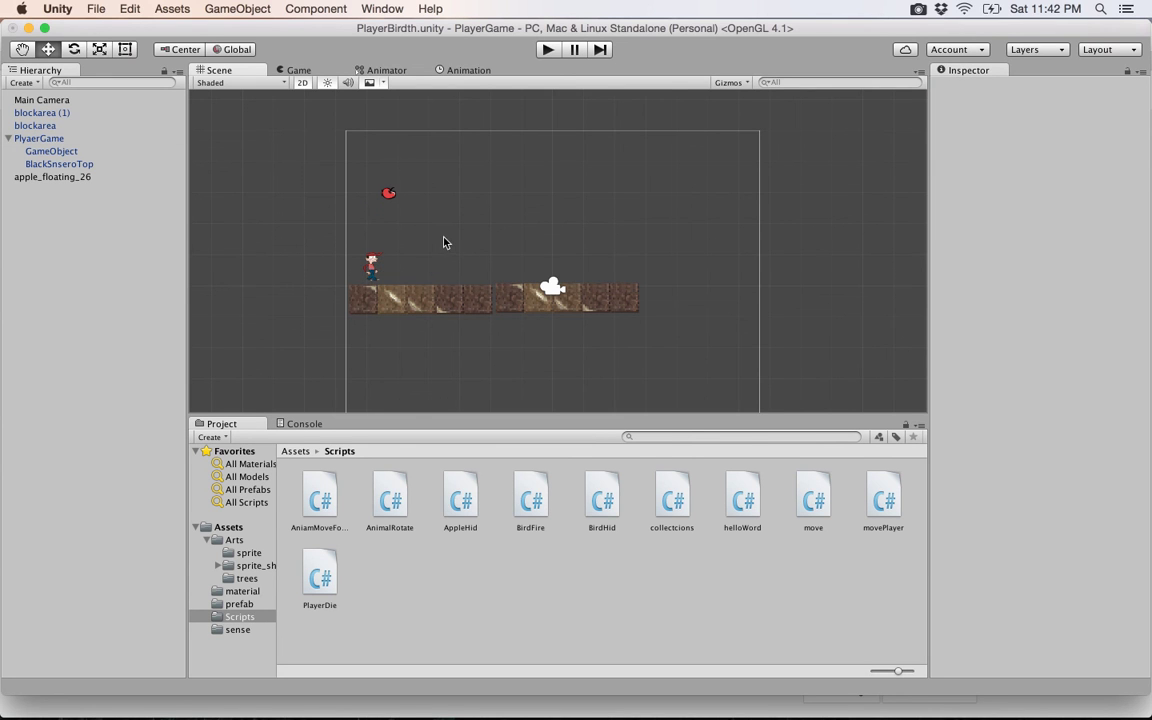
pyautogui.click(389, 192)
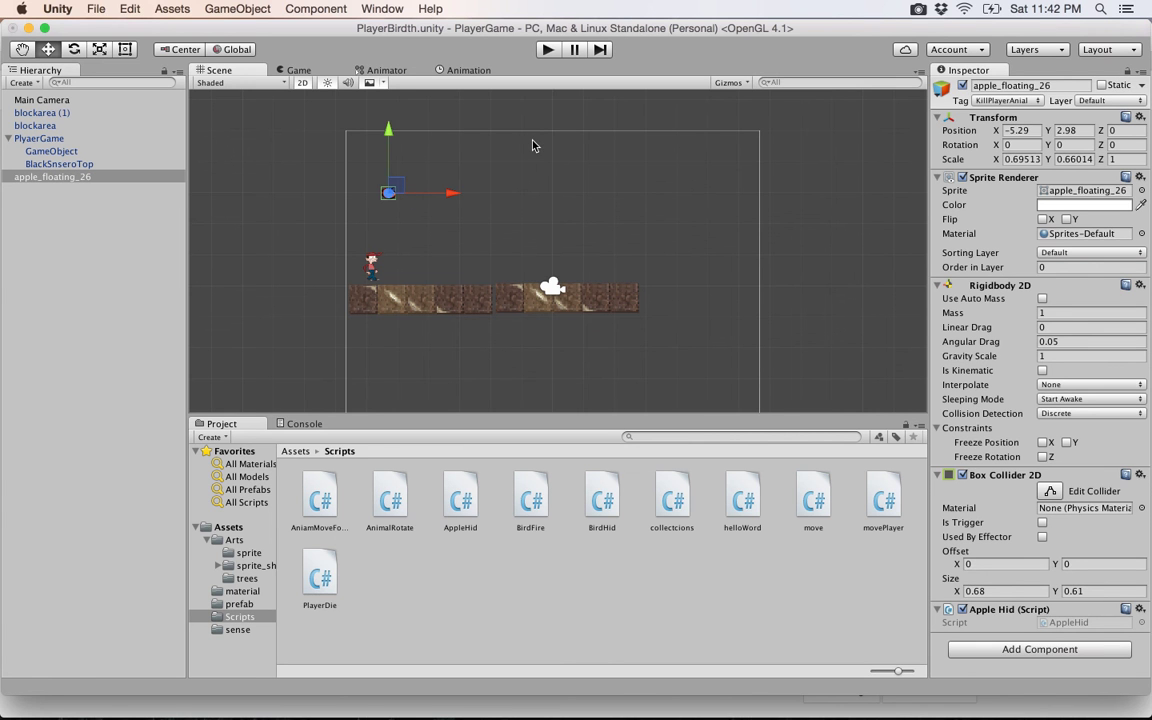